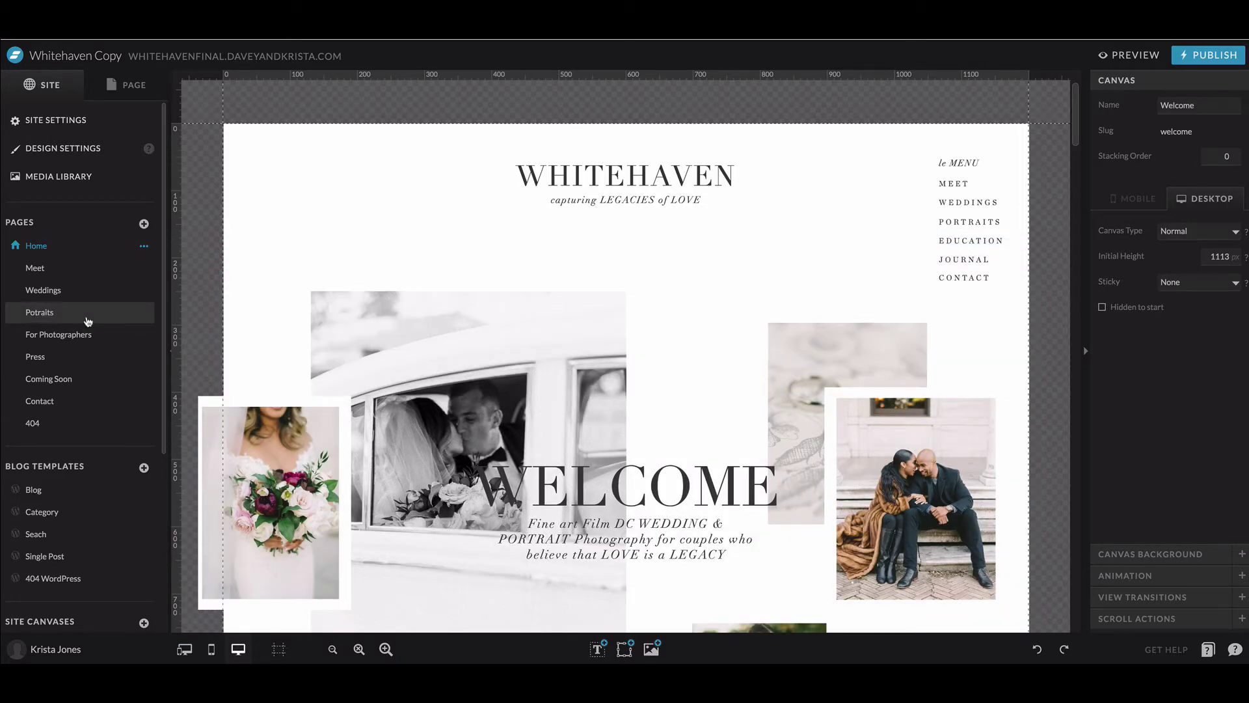
# - Delete the Potraits page through its options menu and confirm the deletion
pyautogui.click(88, 318)
pyautogui.scroll(-10, 609, 321)
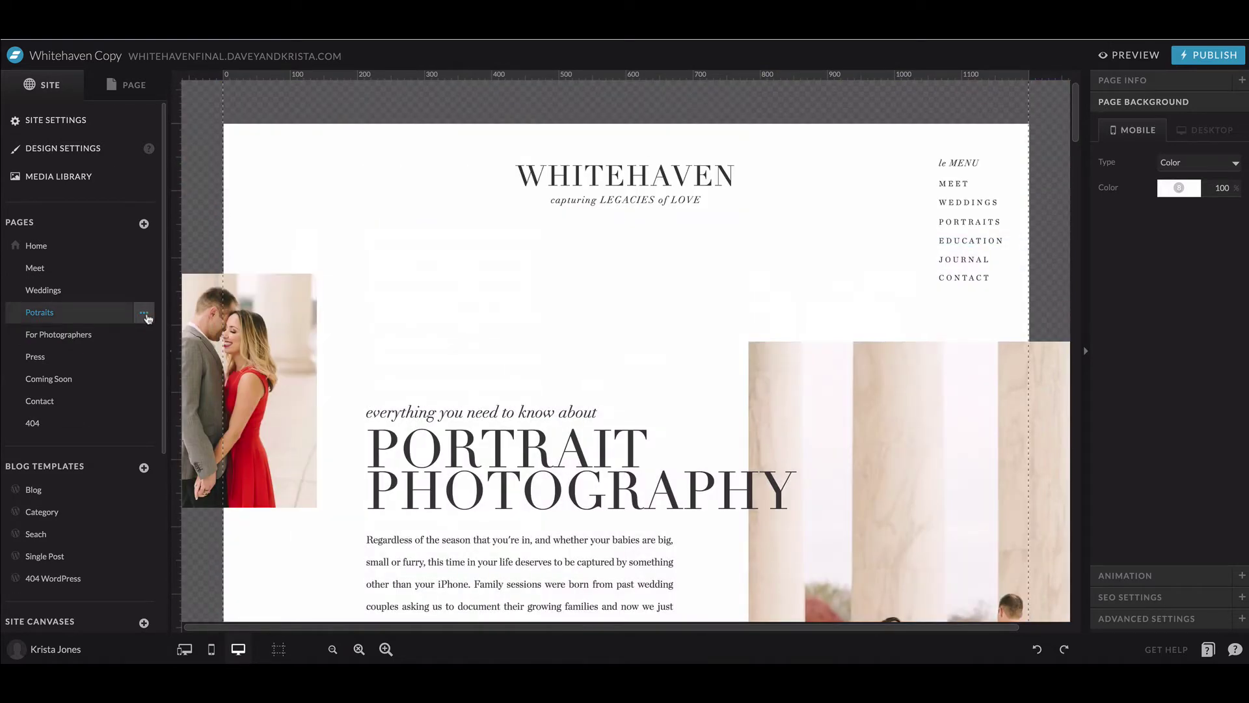
pyautogui.click(144, 313)
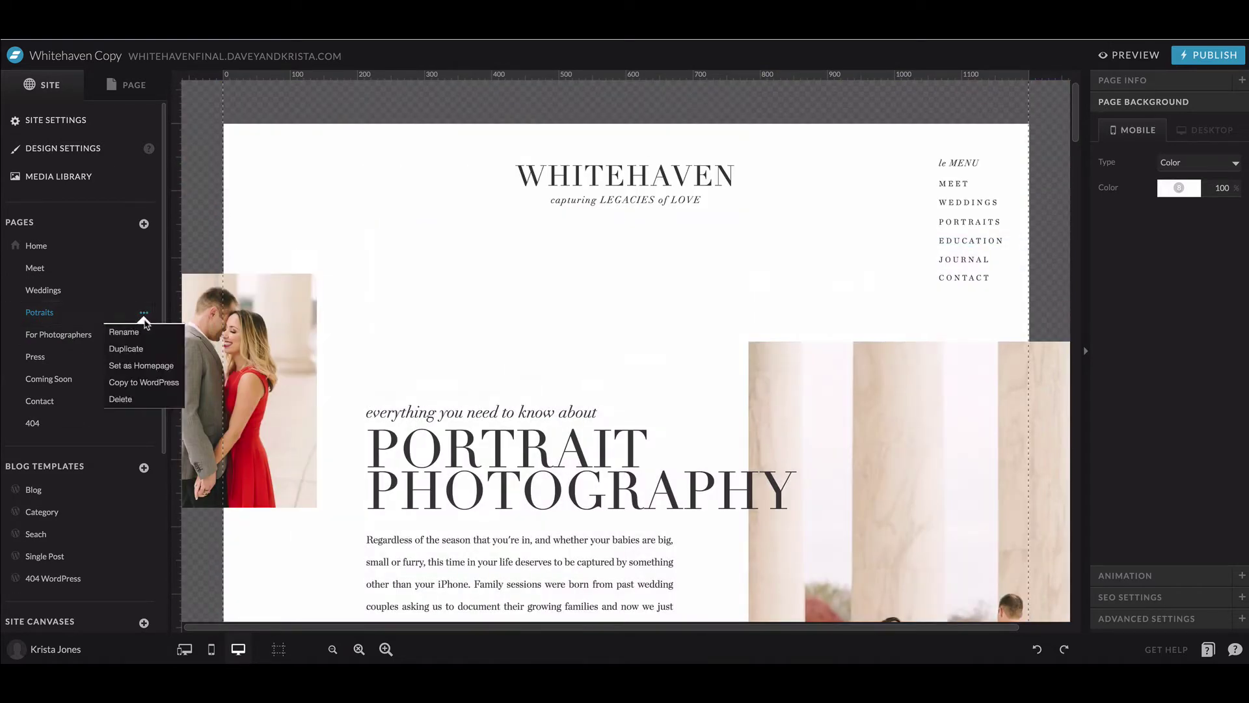
pyautogui.click(137, 399)
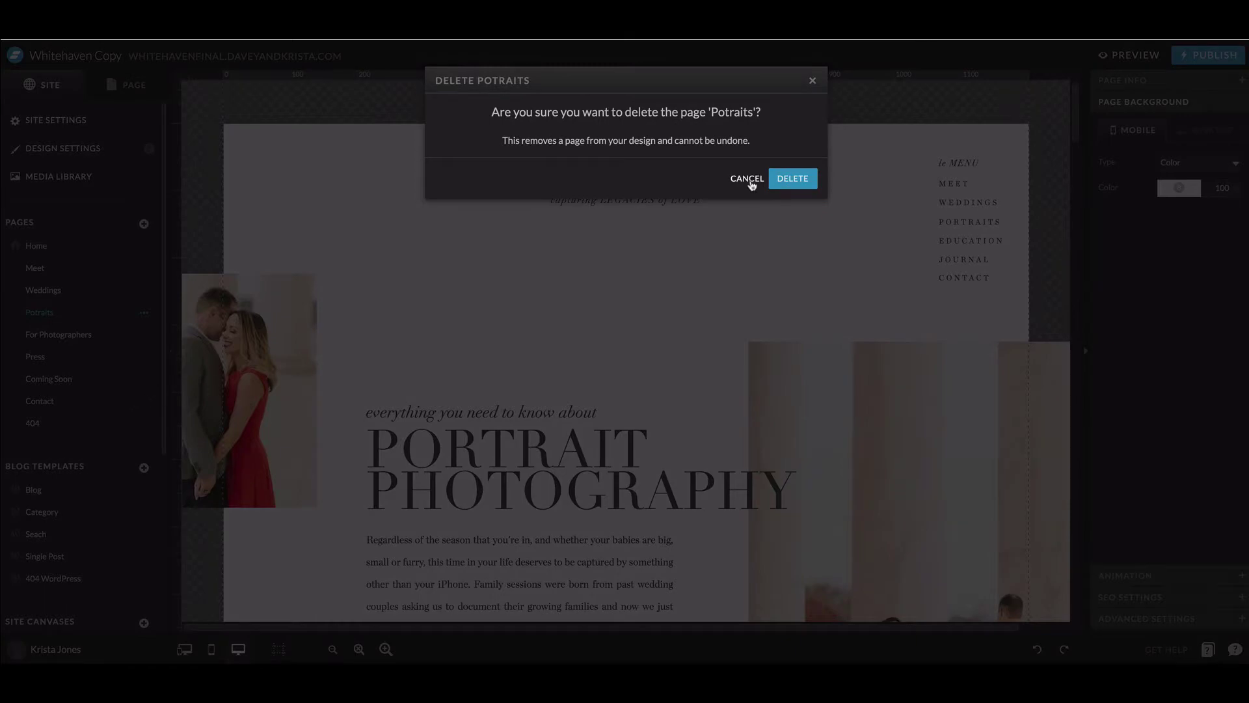
pyautogui.click(803, 184)
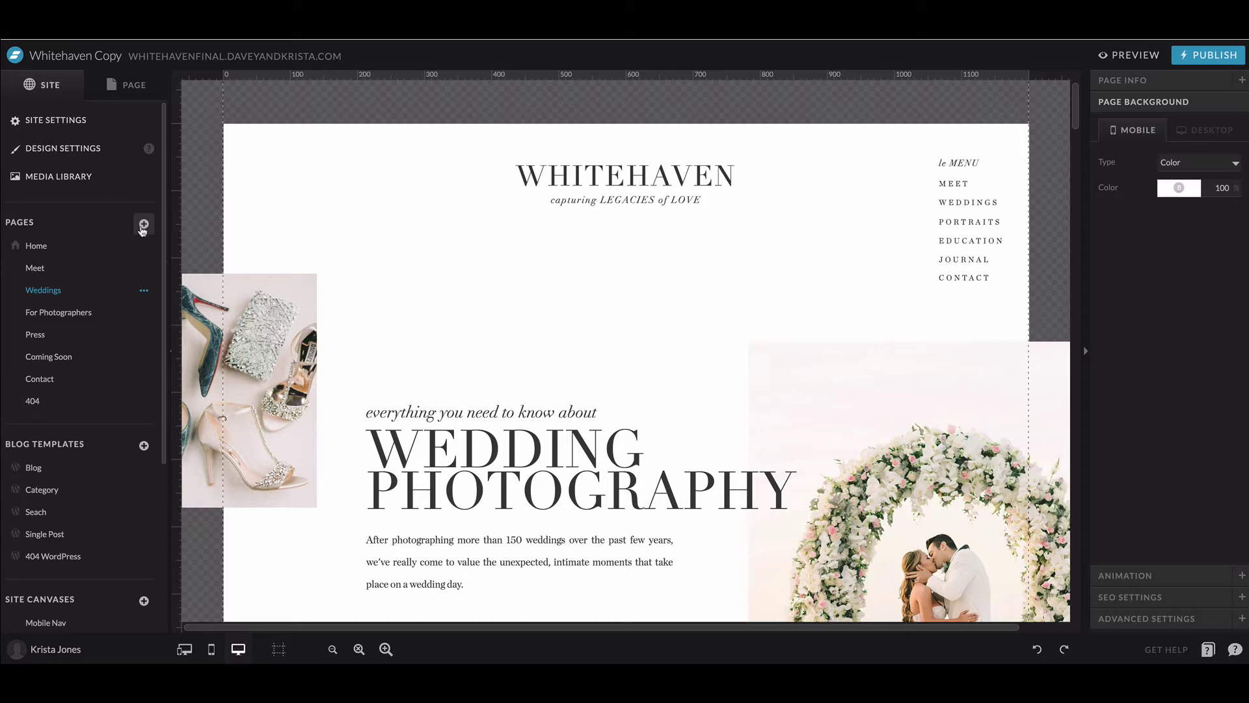
# - Add the Family page from My Library as a new page with Apply My Fonts & Colors
pyautogui.click(144, 225)
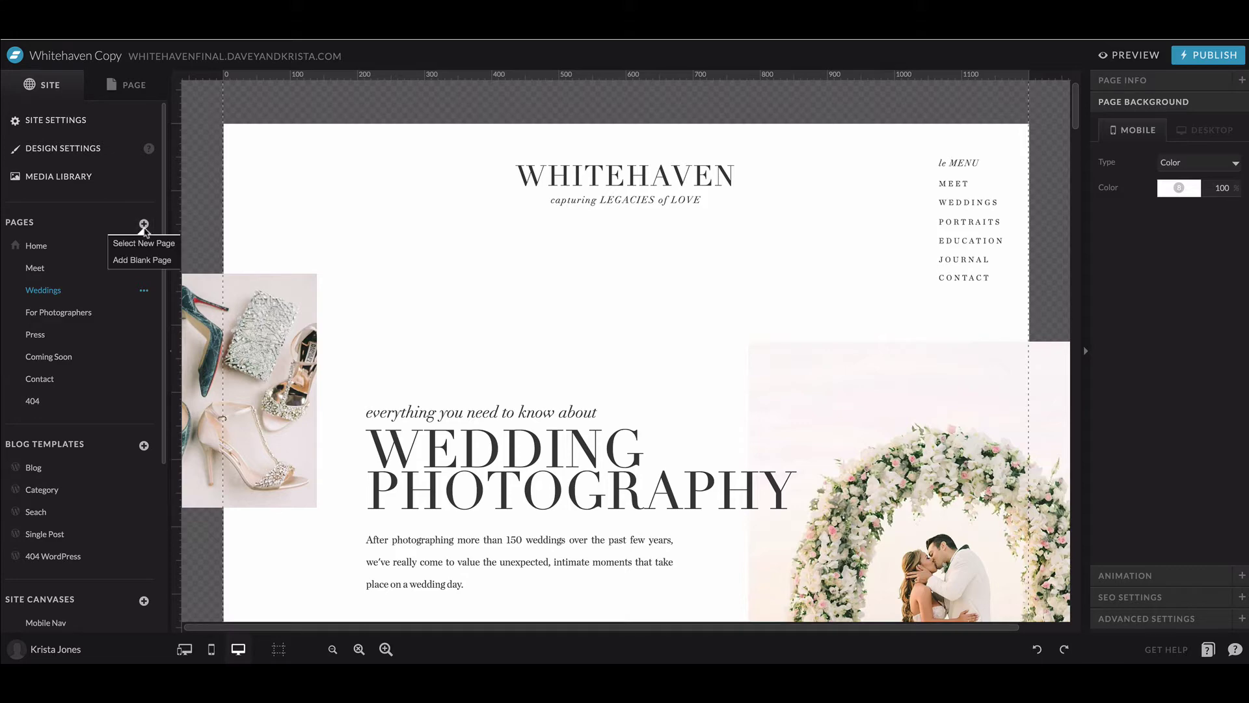
pyautogui.click(149, 246)
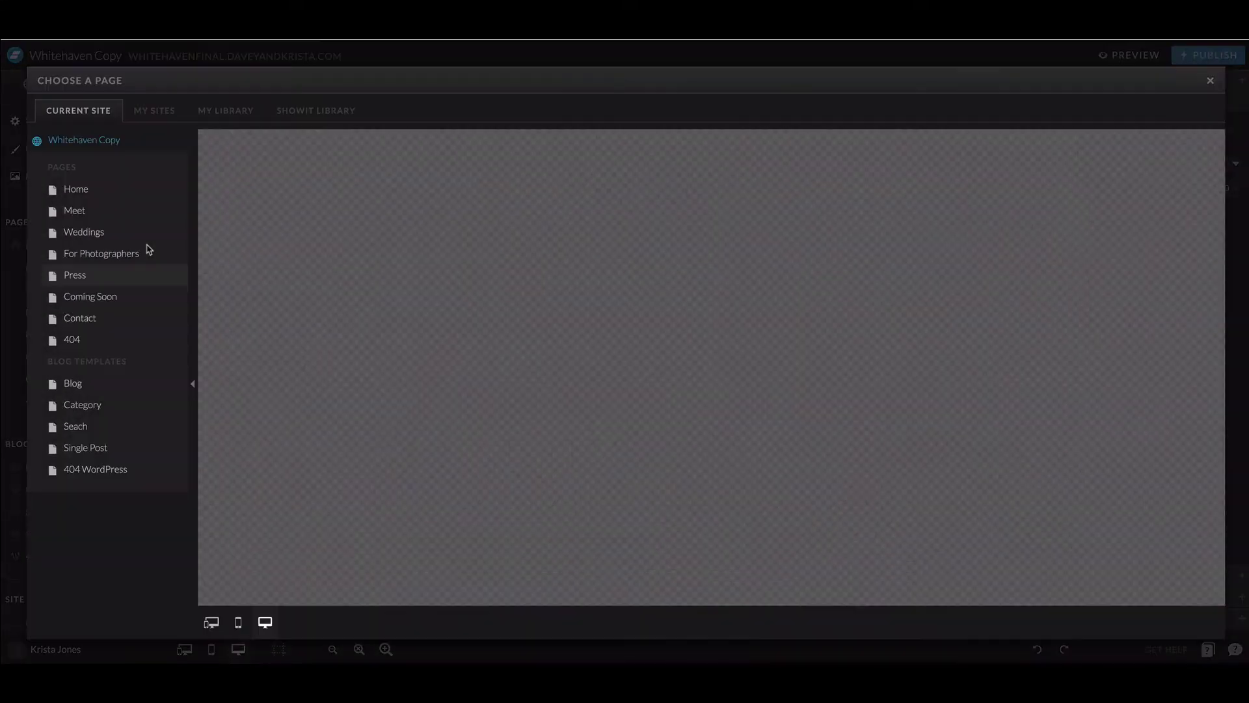
pyautogui.click(163, 112)
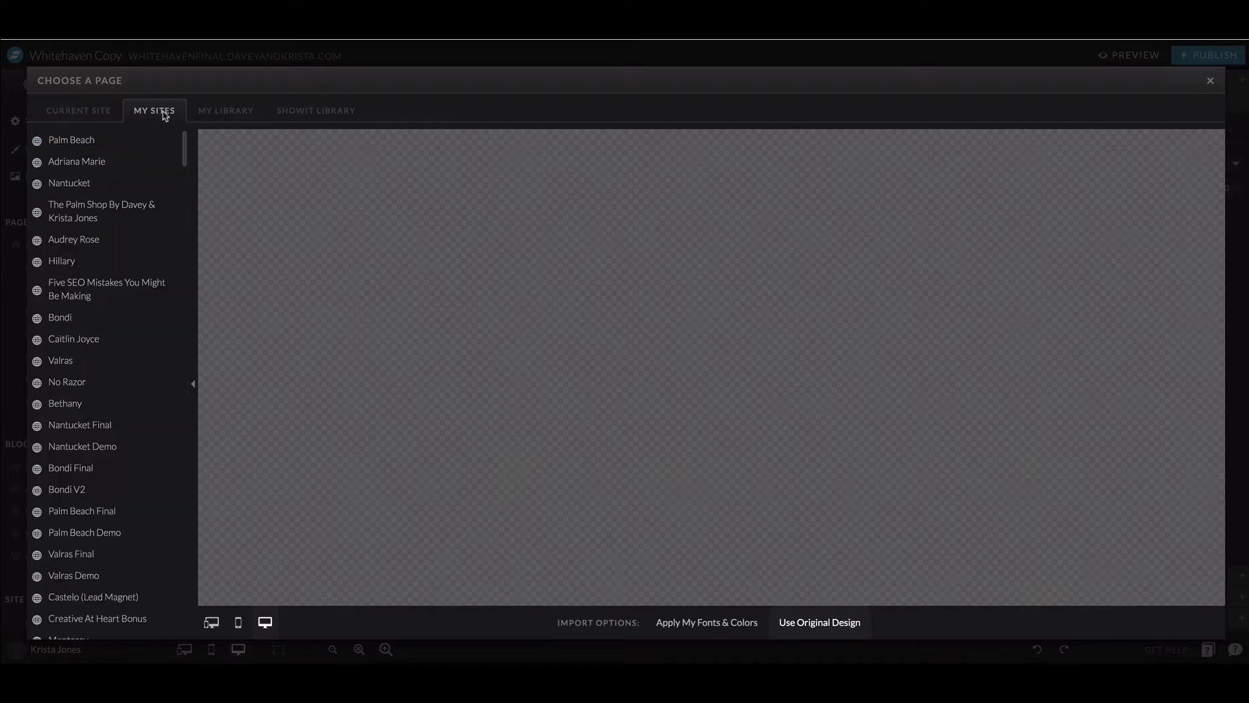
pyautogui.click(250, 112)
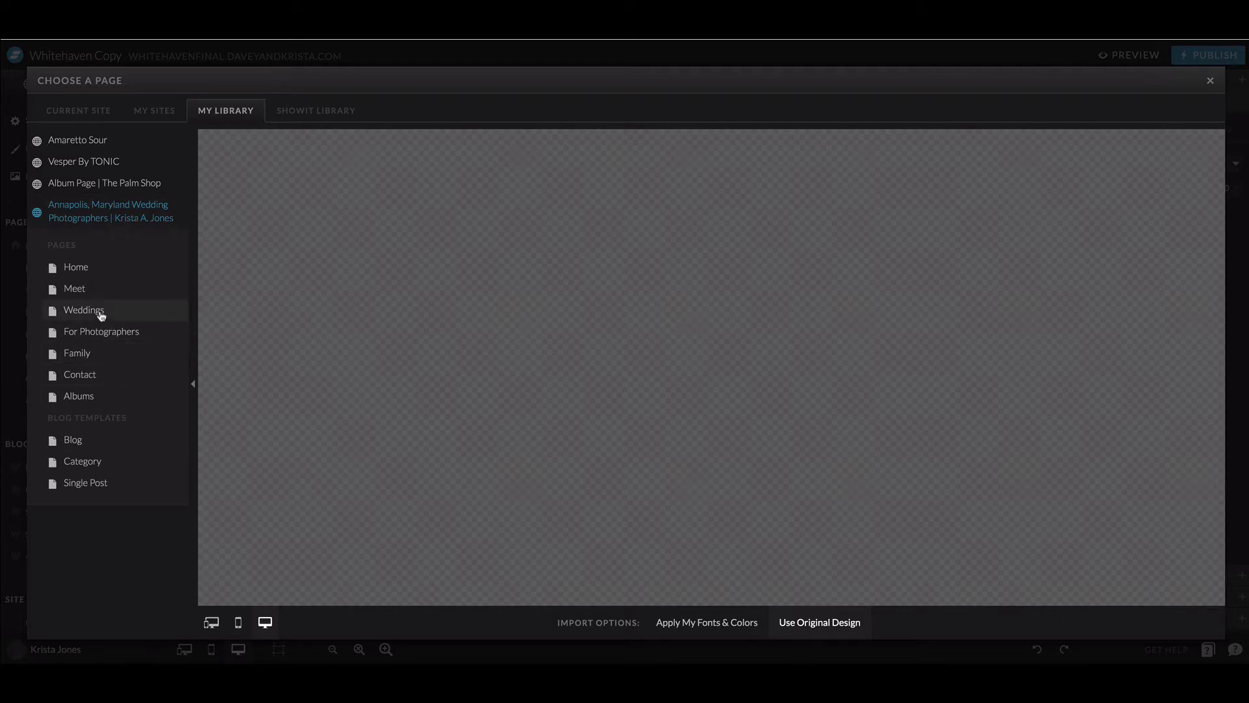
pyautogui.click(97, 359)
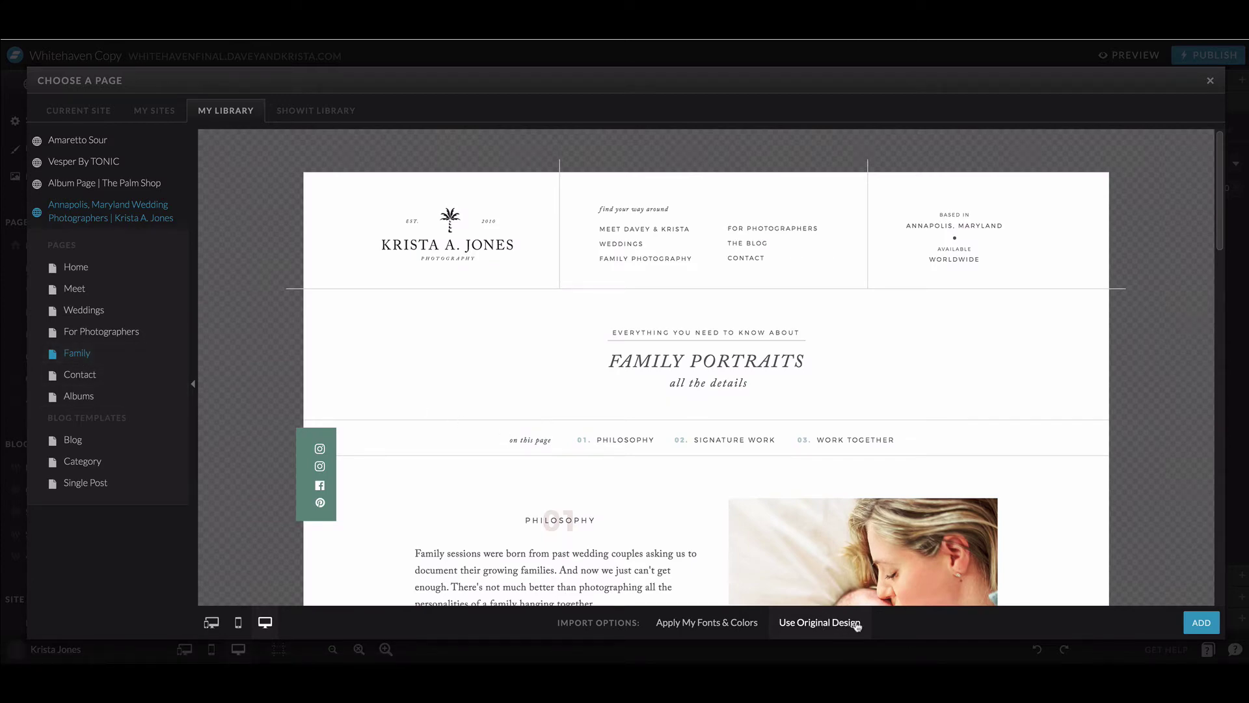
pyautogui.click(709, 628)
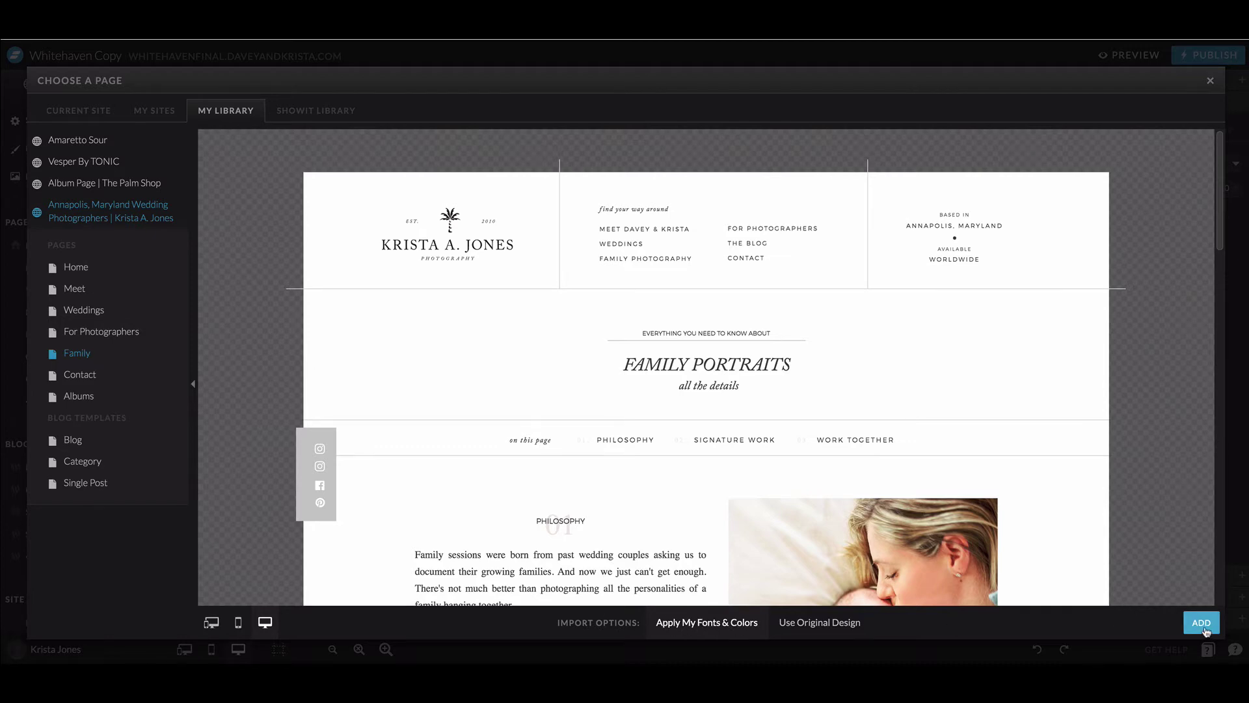
pyautogui.click(1201, 623)
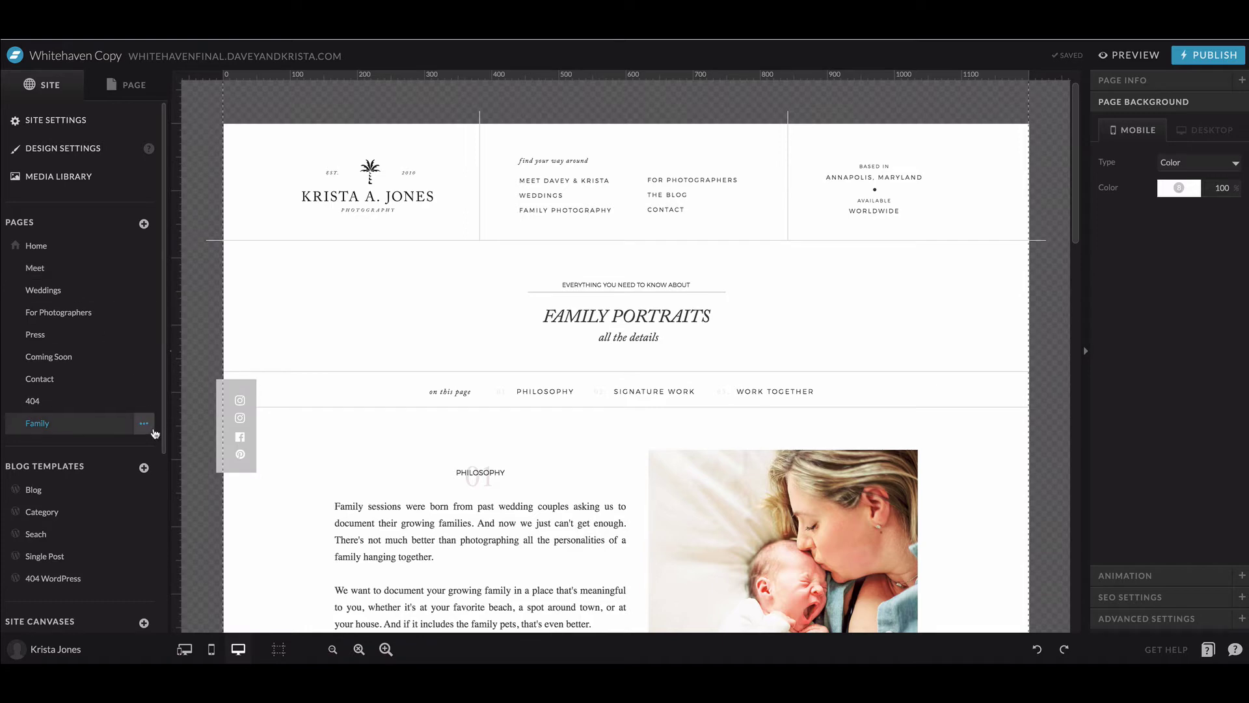
# - Compare the Family page's Home Navigation header and logo with the Contact page's navigation
pyautogui.click(356, 204)
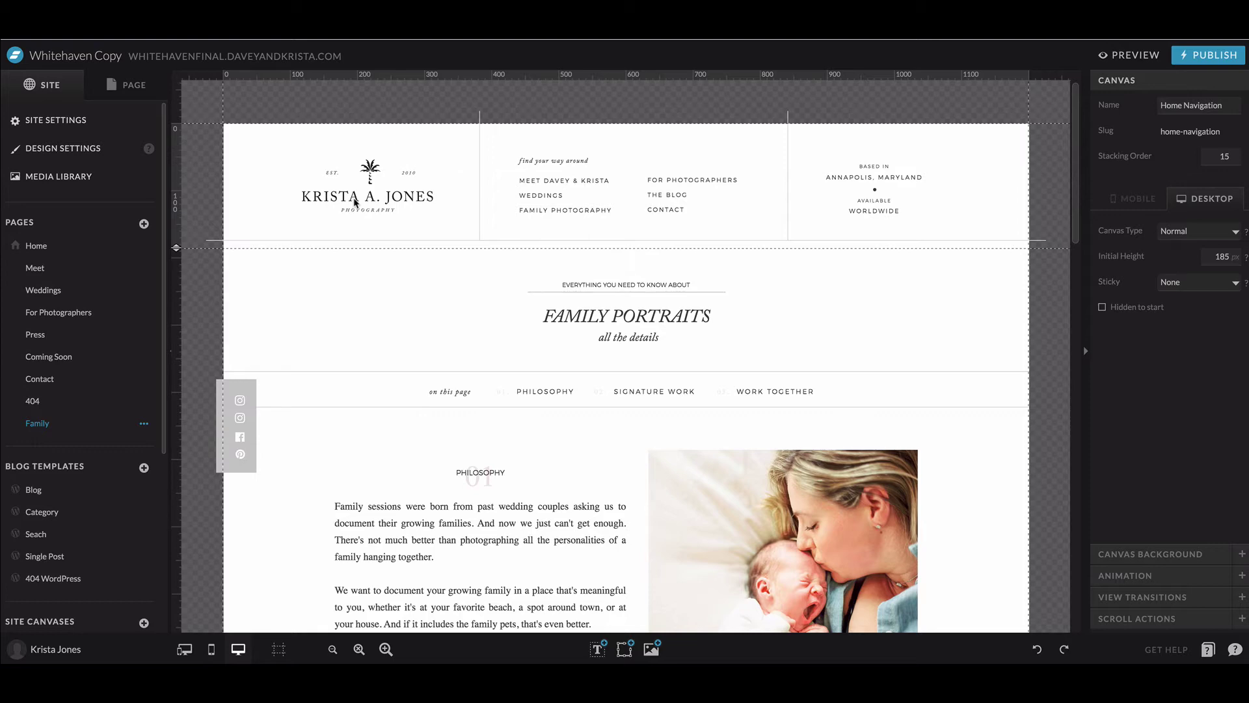
pyautogui.click(356, 204)
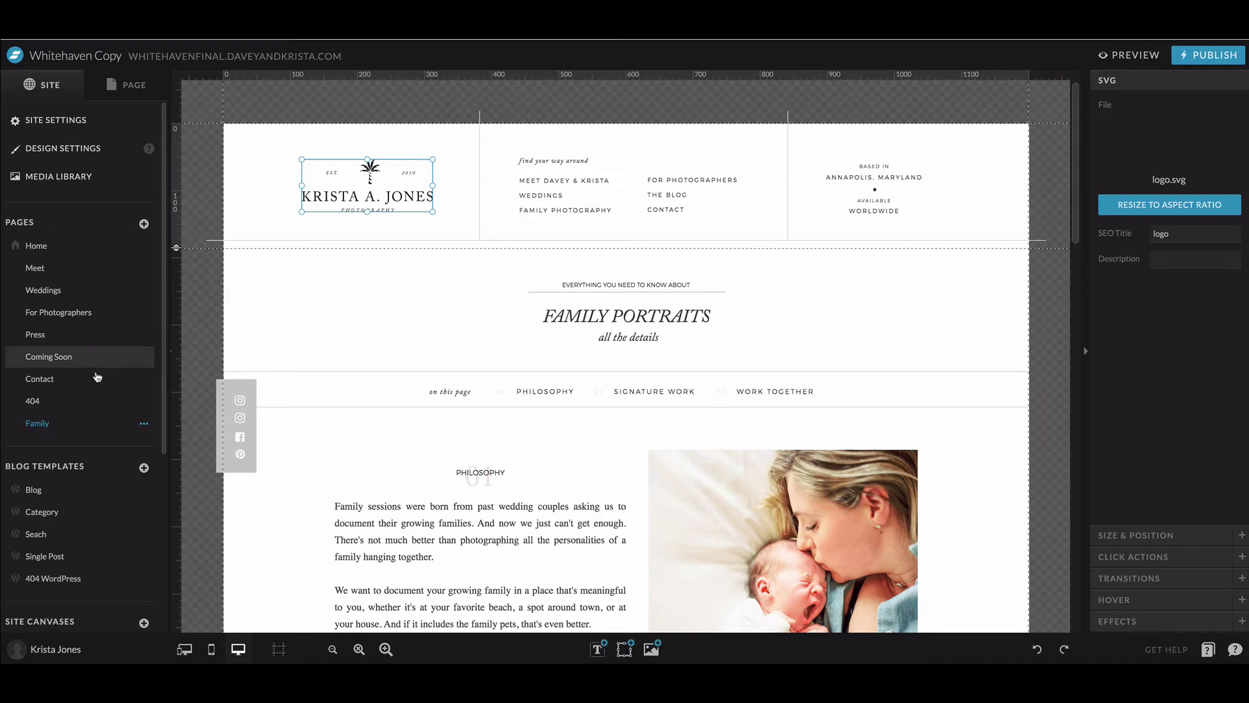
pyautogui.click(40, 378)
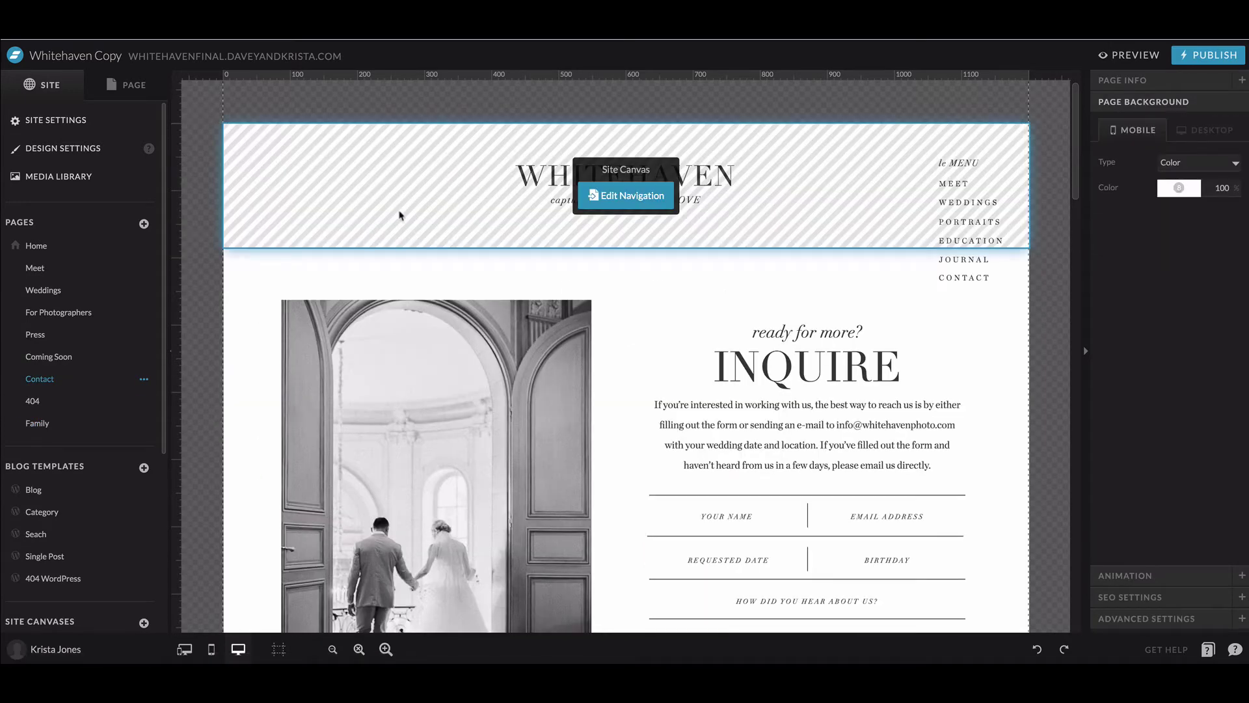
pyautogui.click(96, 433)
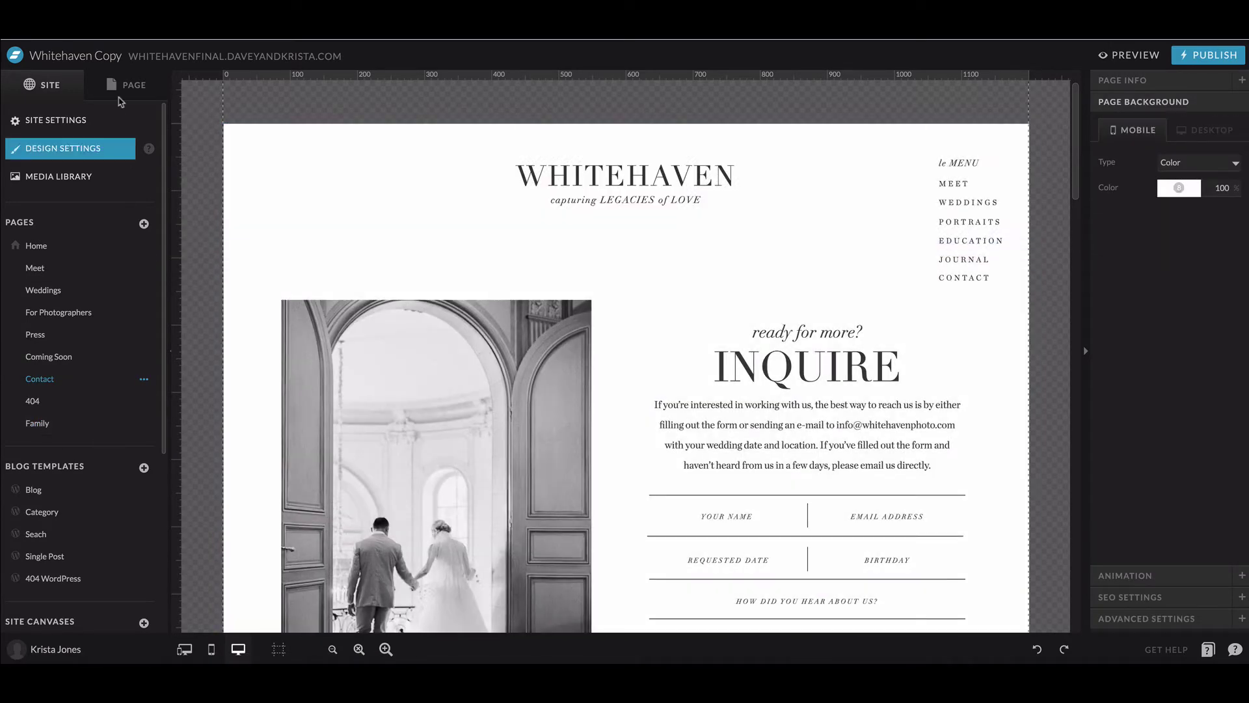
# - Cut the Home Navigation, social and Instagram canvases from the Family page
pyautogui.click(127, 85)
pyautogui.click(153, 158)
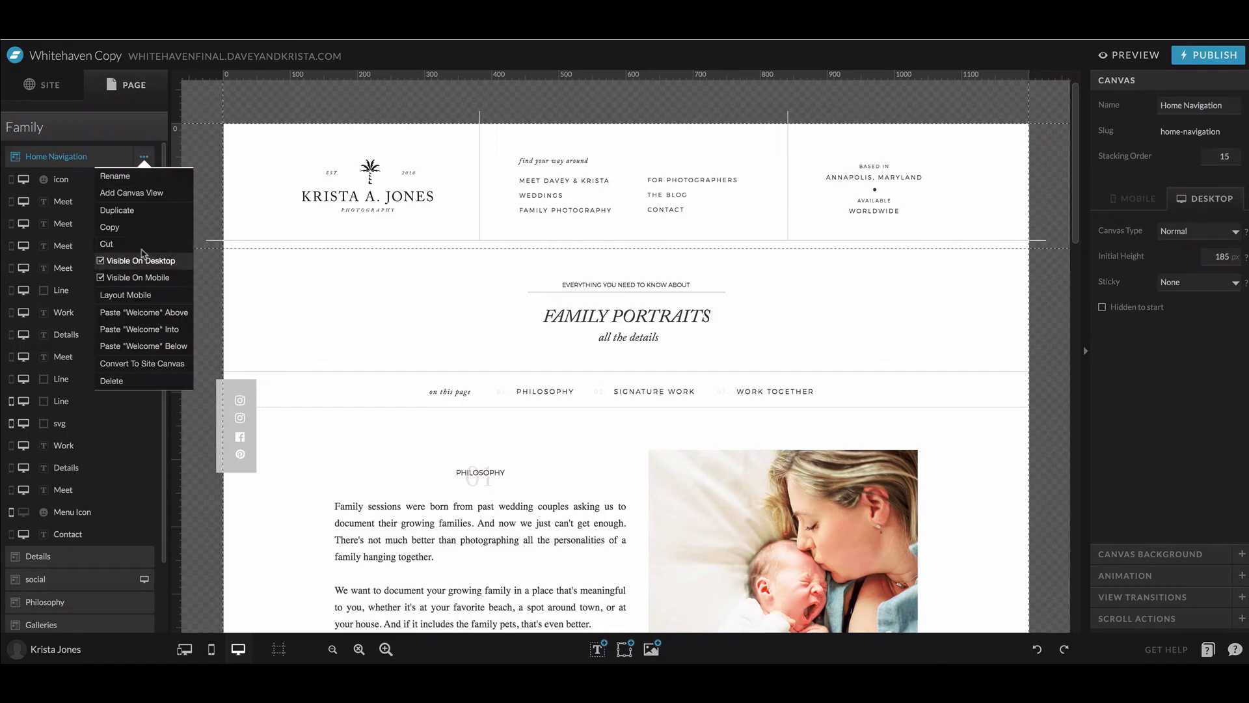
pyautogui.click(110, 246)
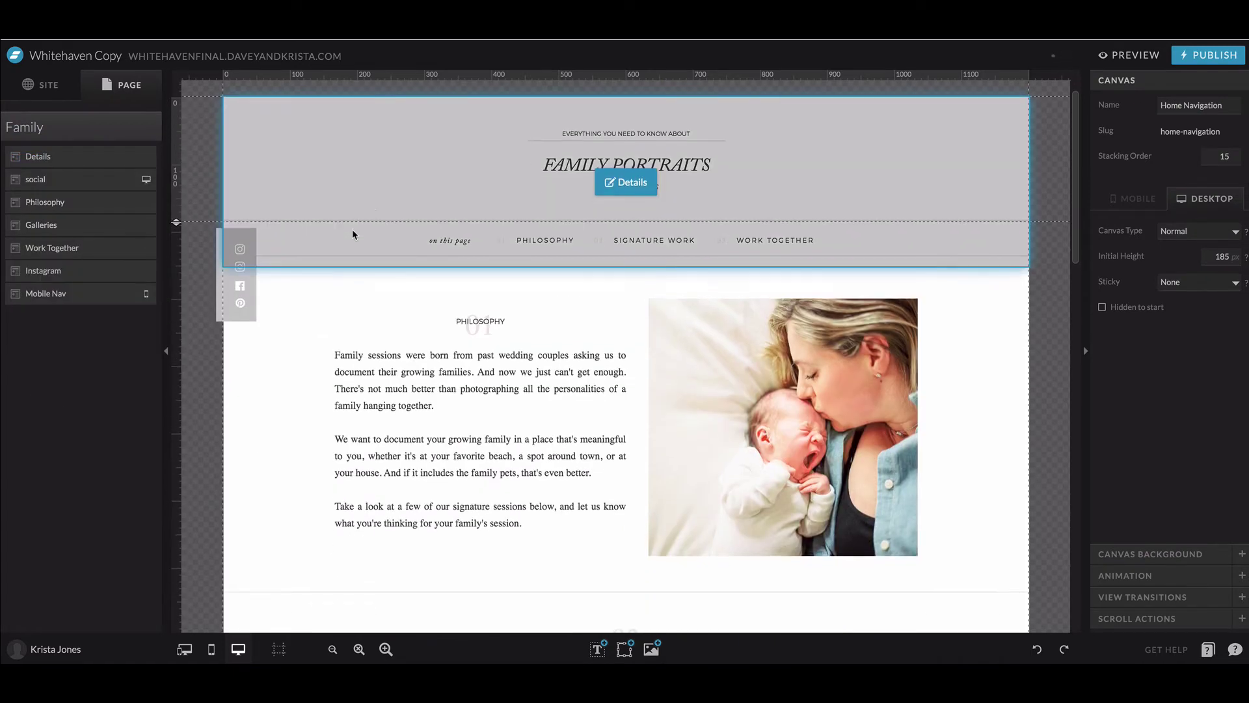
pyautogui.click(97, 179)
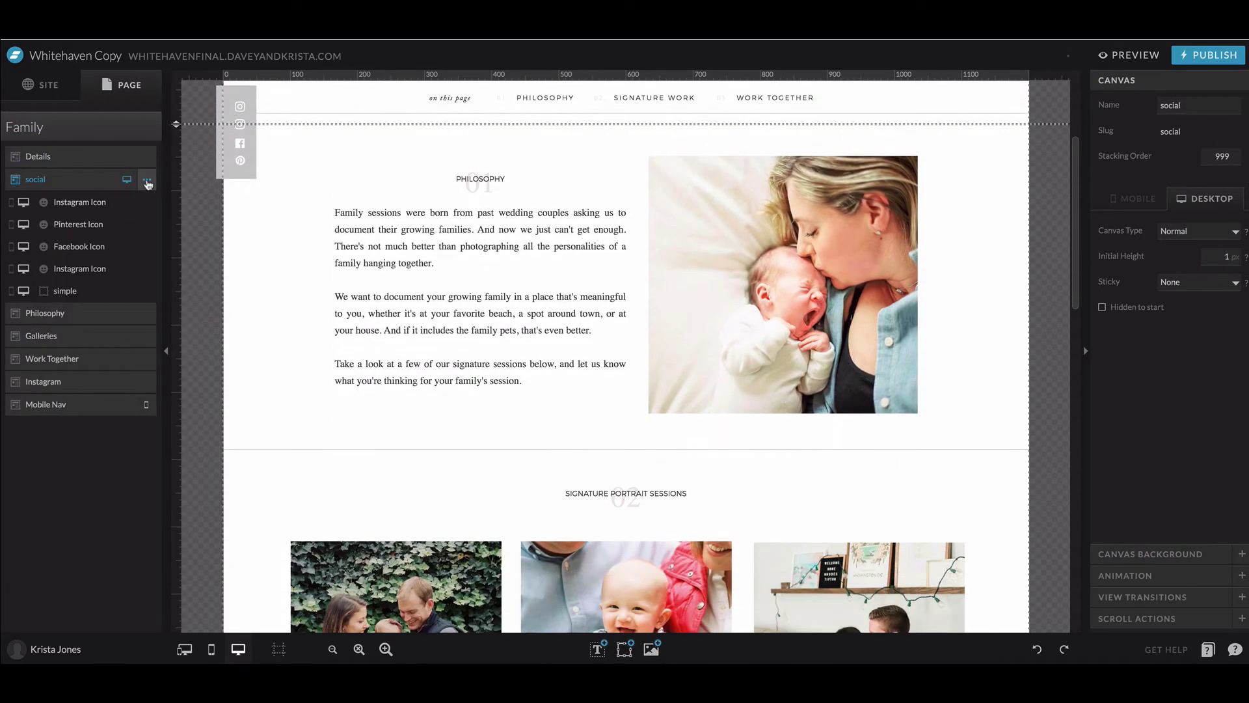
pyautogui.click(146, 181)
pyautogui.click(147, 268)
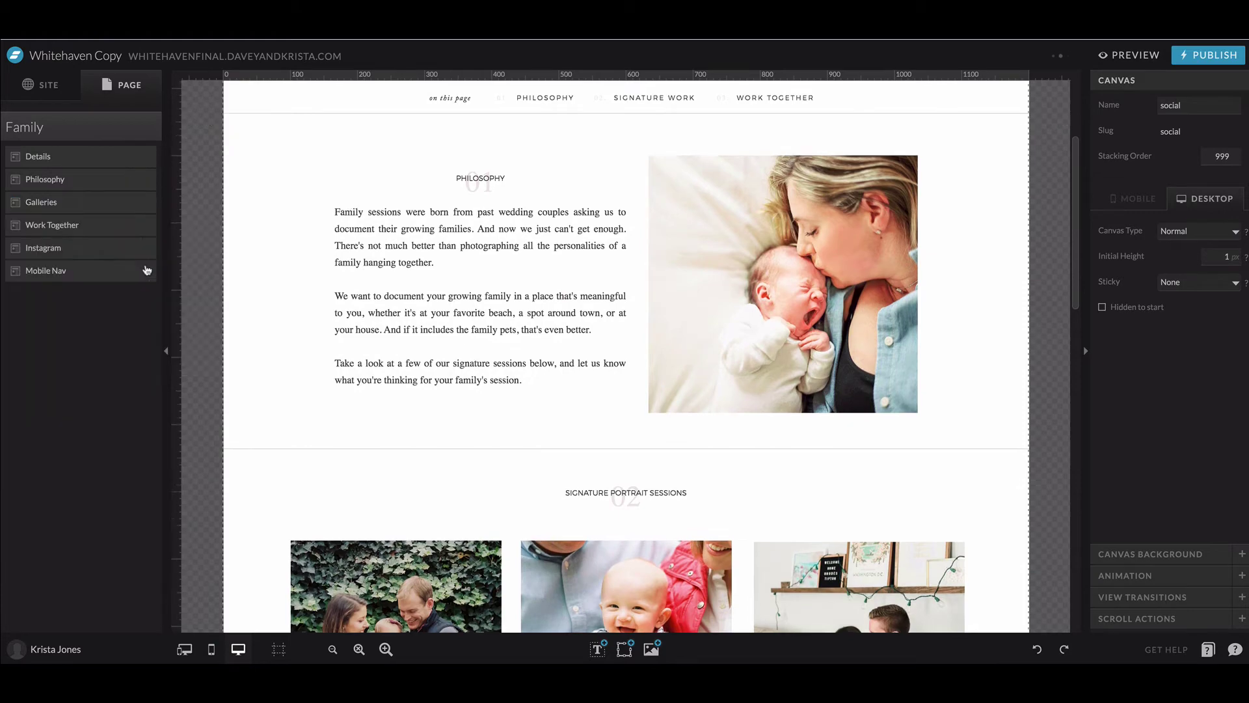
pyautogui.scroll(-15, 253, 166)
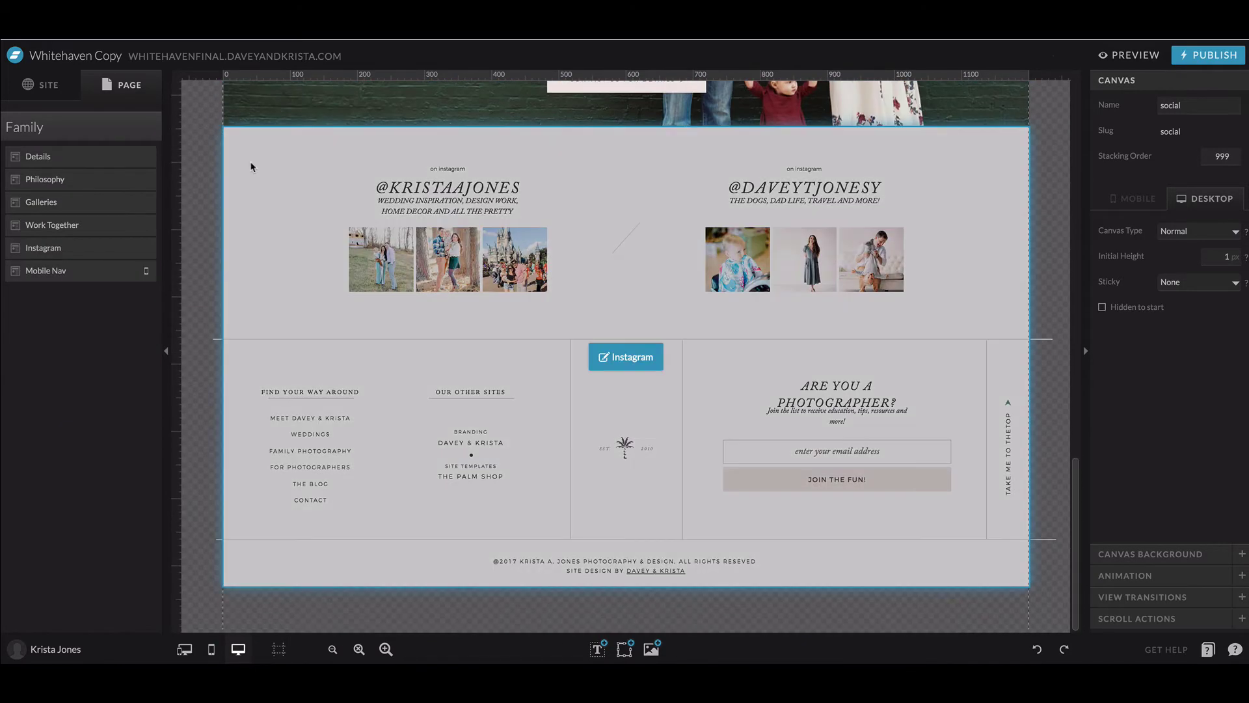
pyautogui.click(140, 247)
pyautogui.click(147, 247)
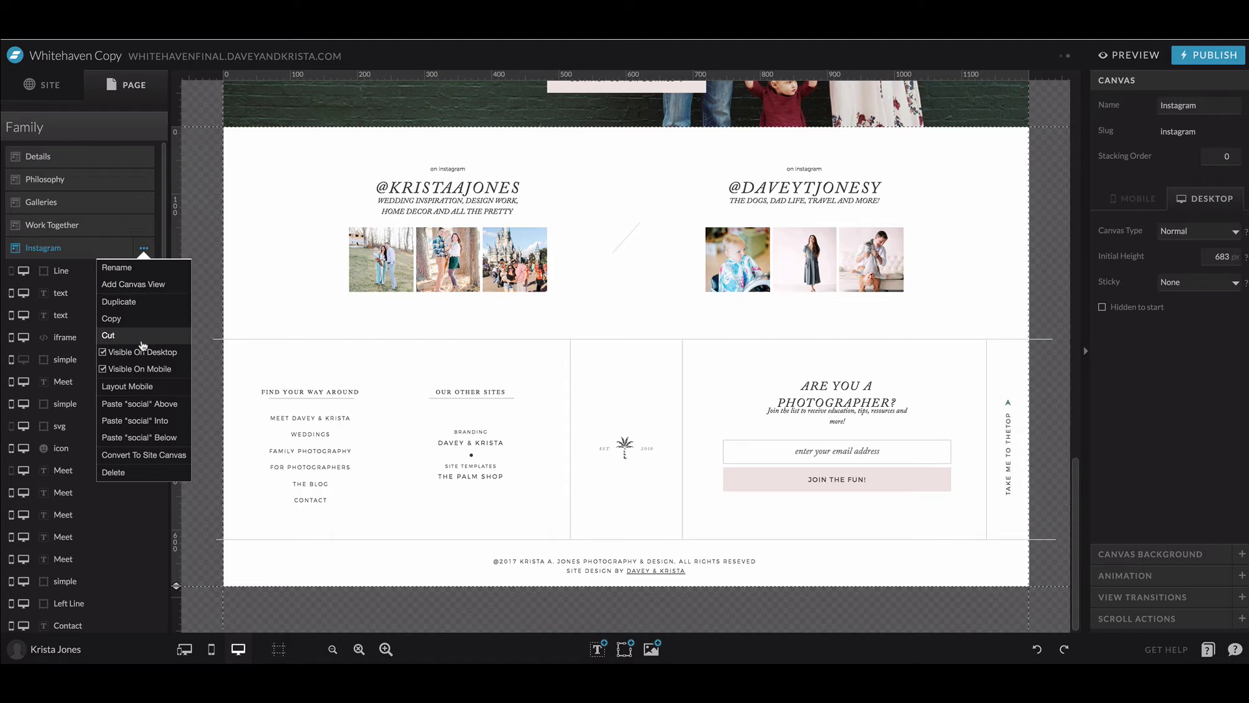
pyautogui.click(140, 340)
# - Bring up the canvas picker to add a new canvas to the Family page
pyautogui.click(153, 130)
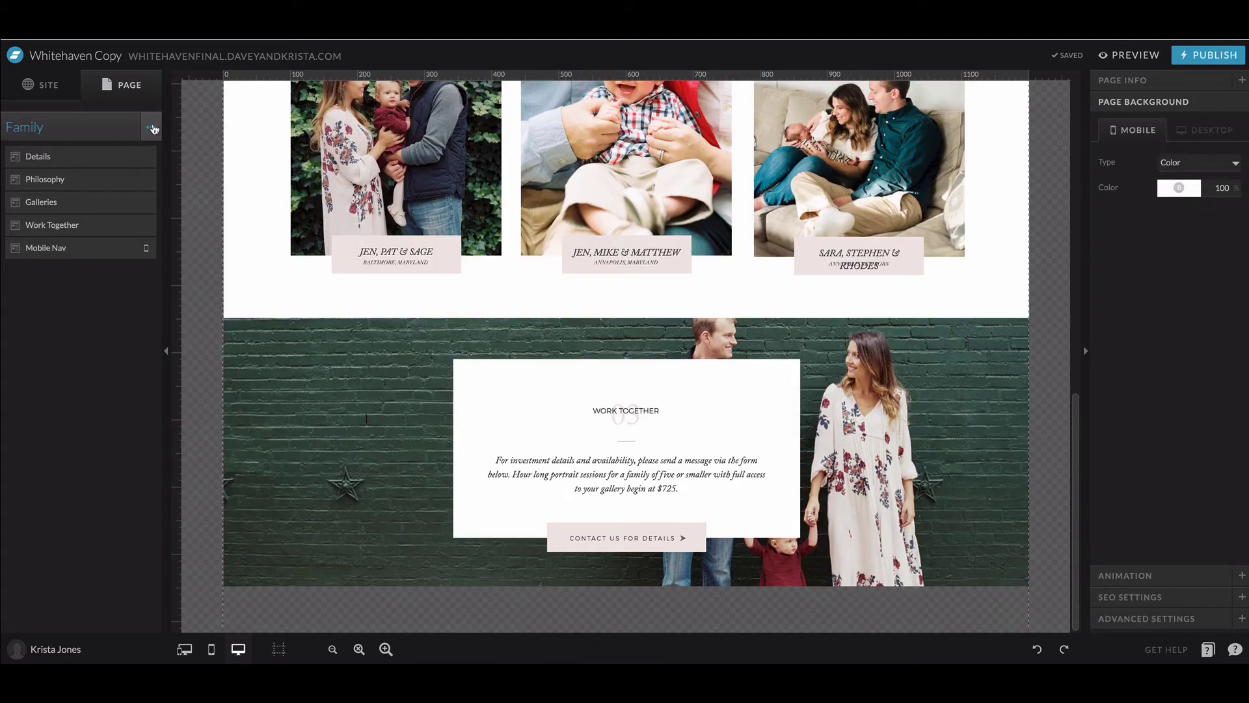
pyautogui.click(154, 131)
pyautogui.click(156, 150)
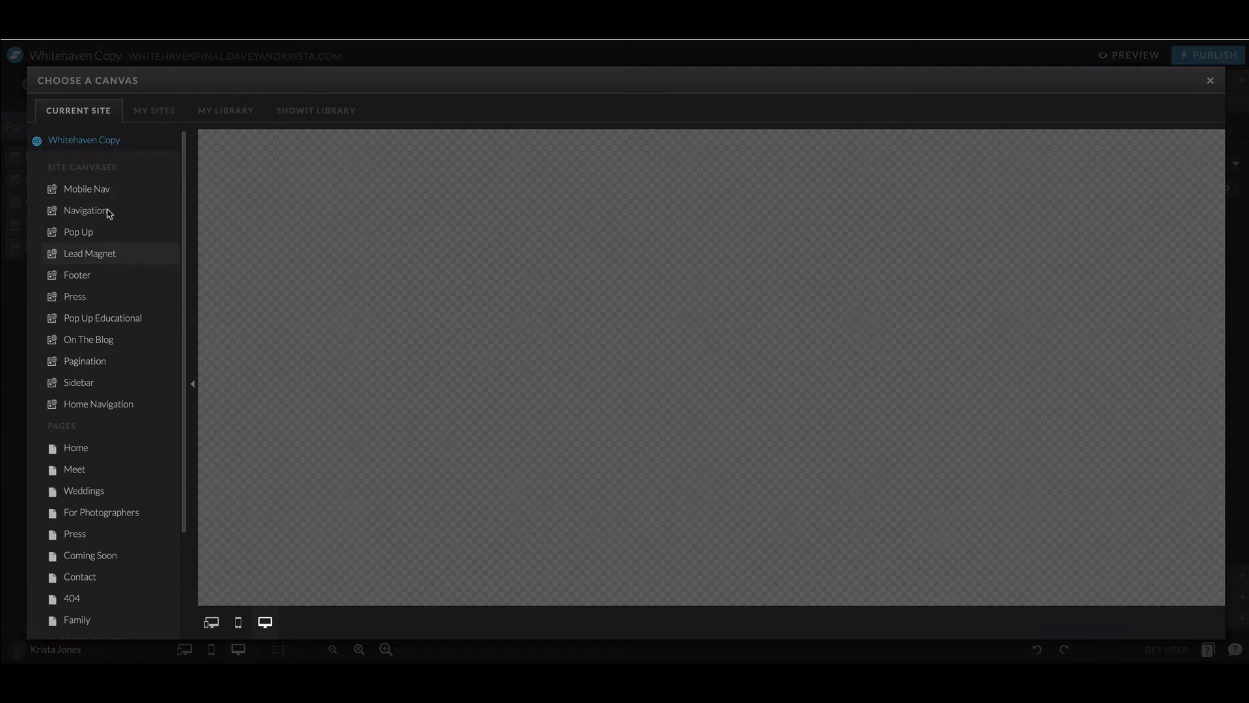
# - Add the Navigation site canvas and drag it to the top of the Family page's canvas list
pyautogui.click(113, 408)
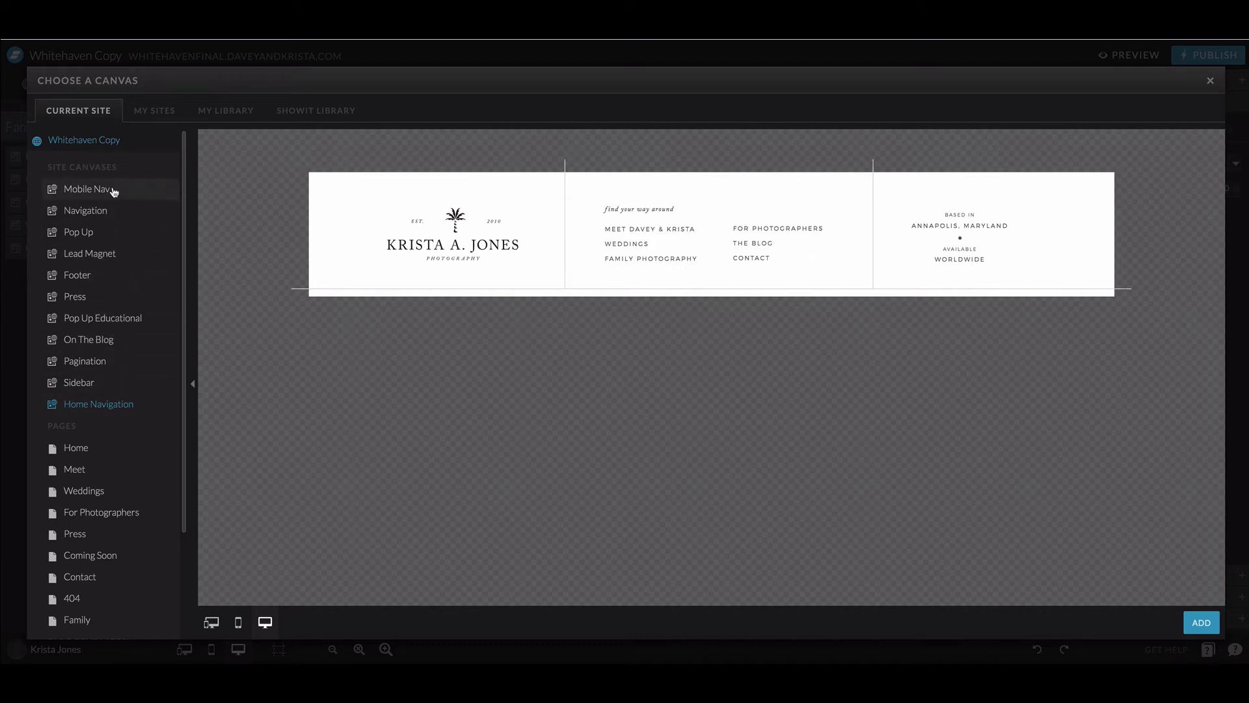
pyautogui.click(110, 210)
pyautogui.click(1209, 622)
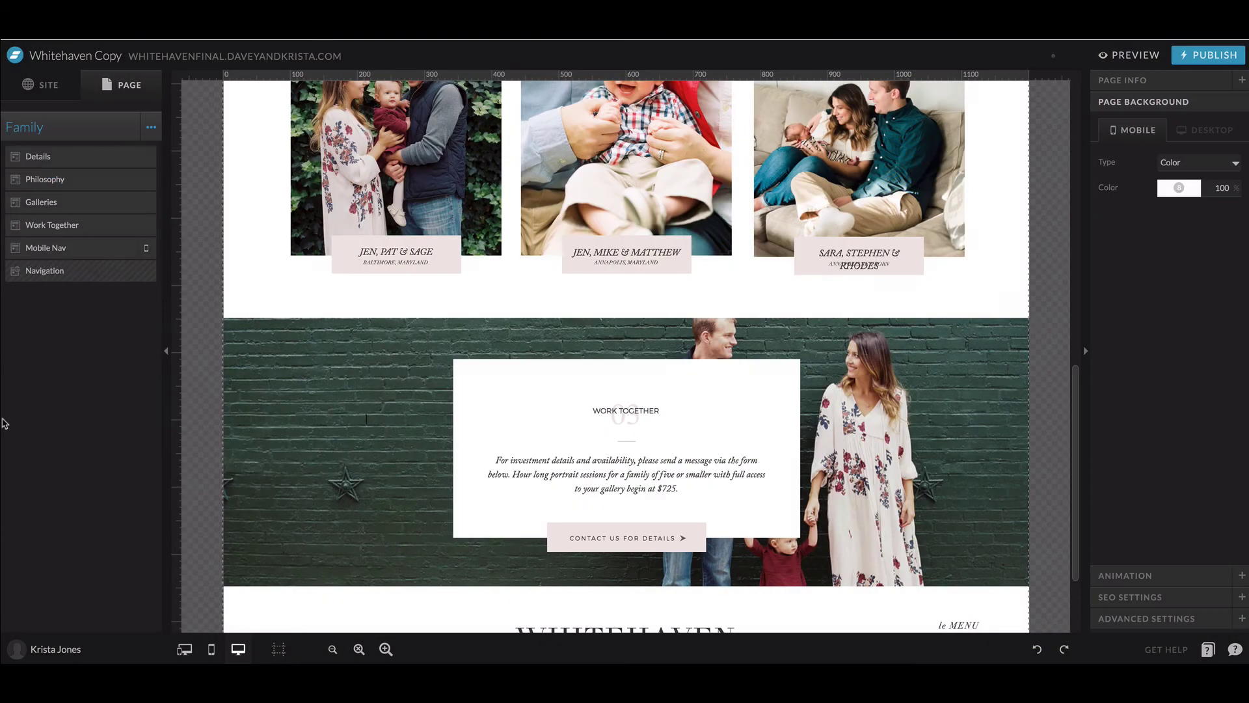
pyautogui.moveTo(89, 270); pyautogui.dragTo(88, 151)
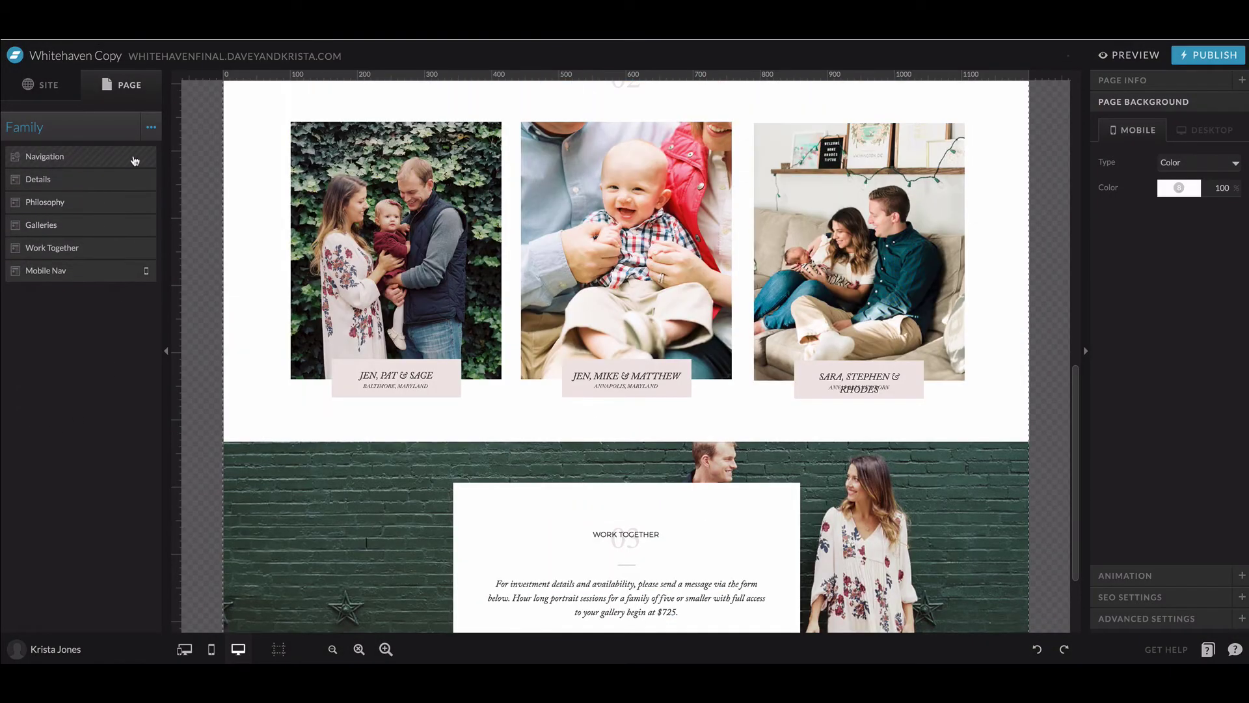
pyautogui.click(146, 156)
pyautogui.click(115, 177)
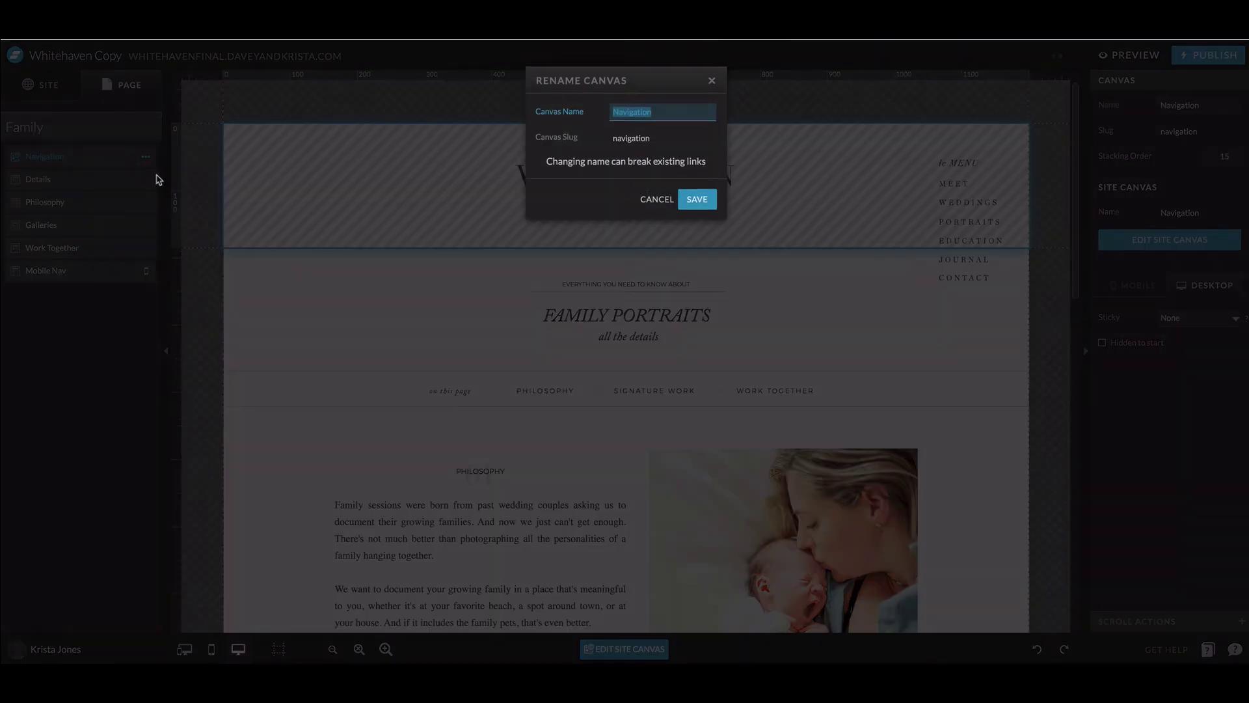
pyautogui.click(658, 198)
pyautogui.click(153, 138)
pyautogui.click(151, 127)
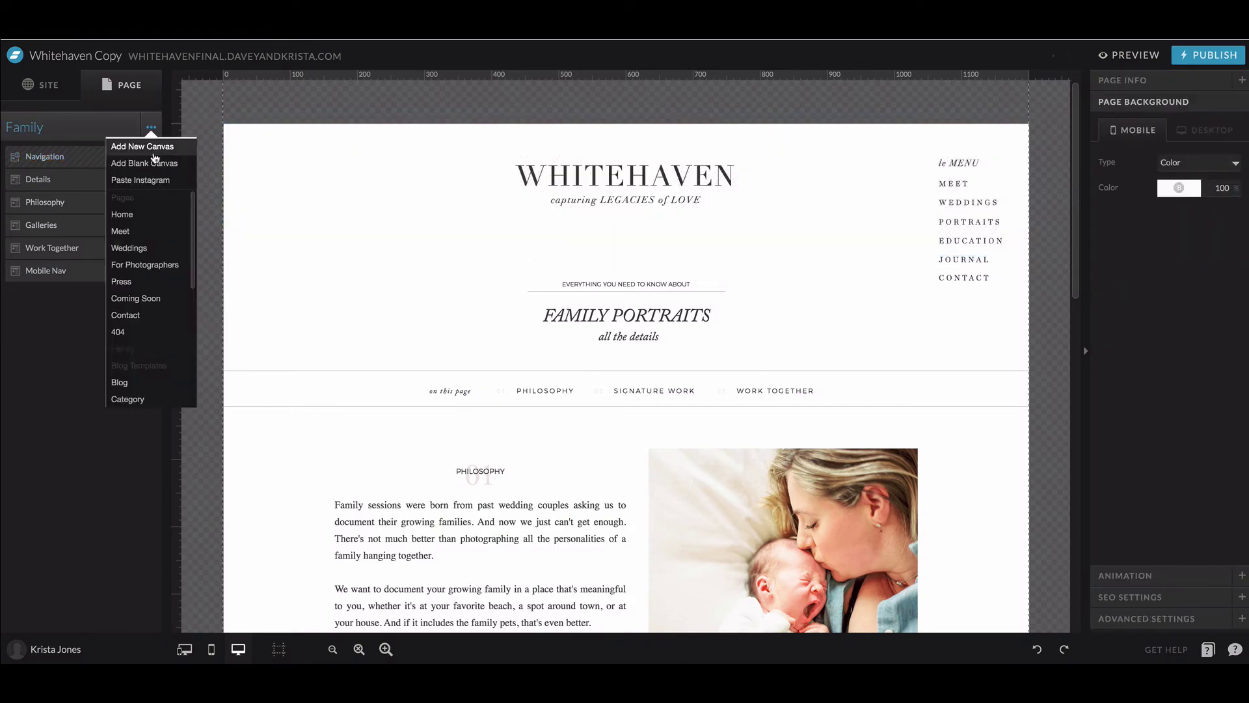
# - Add this site's Footer canvas to the Family page
pyautogui.click(154, 144)
pyautogui.click(154, 116)
pyautogui.click(78, 111)
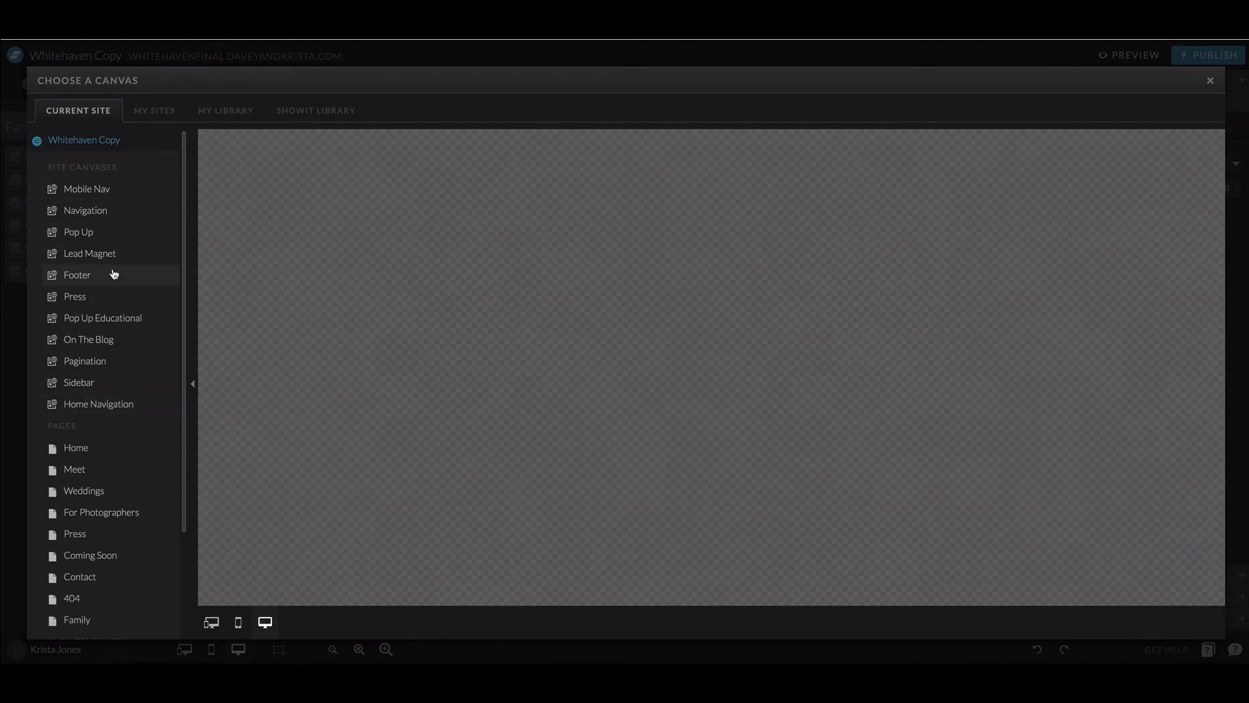
pyautogui.click(83, 284)
pyautogui.click(1201, 623)
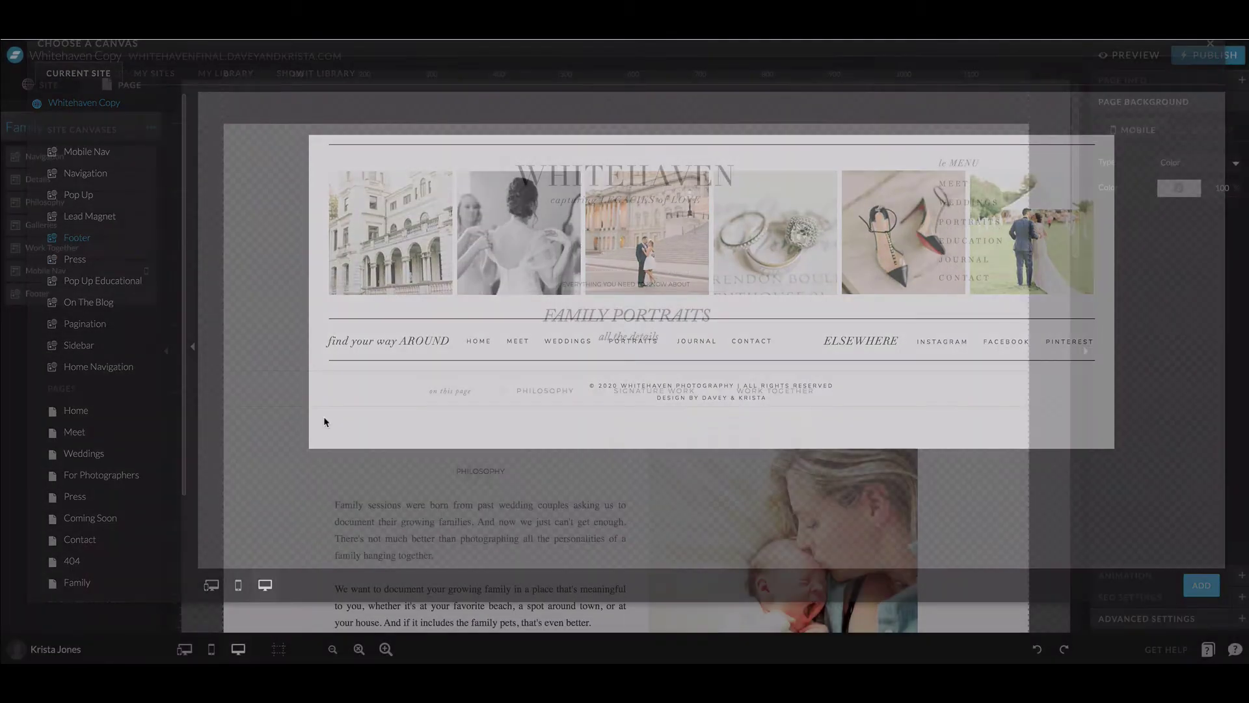
# - Cut Mobile Nav and re-add it so it sits after the Footer canvas
pyautogui.click(88, 274)
pyautogui.click(154, 275)
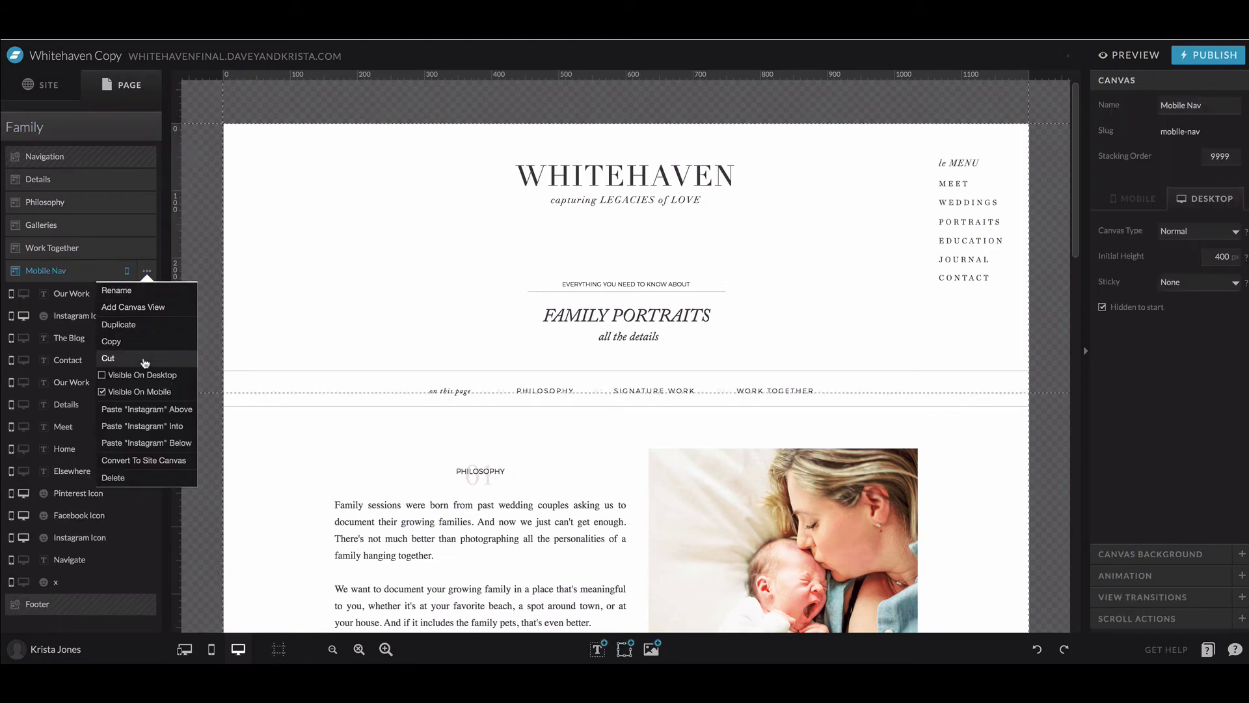
pyautogui.click(145, 364)
pyautogui.click(151, 128)
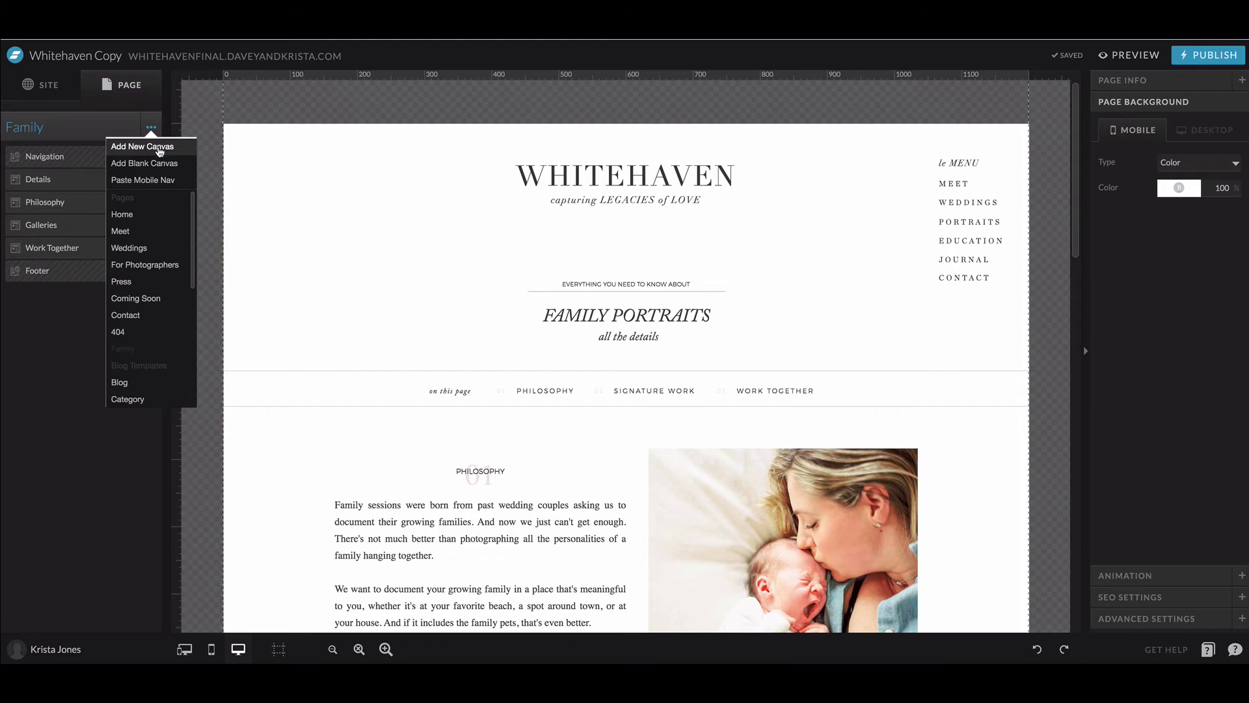
pyautogui.click(160, 146)
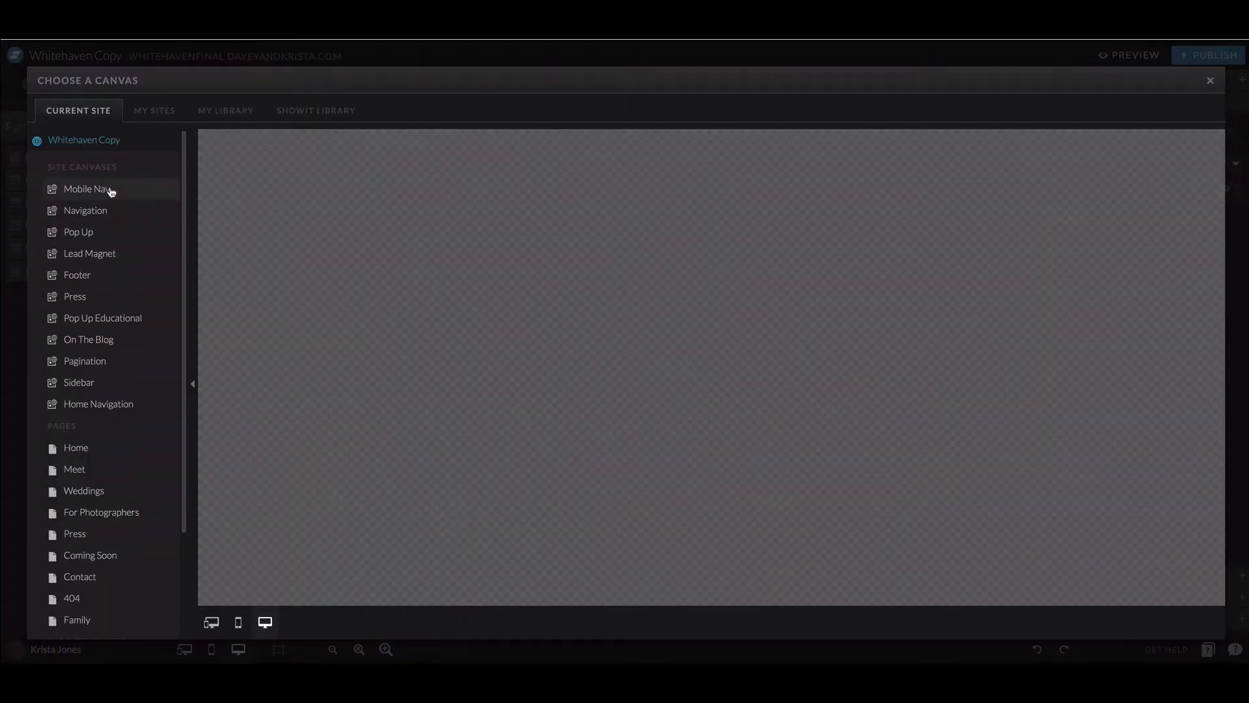
pyautogui.click(1186, 620)
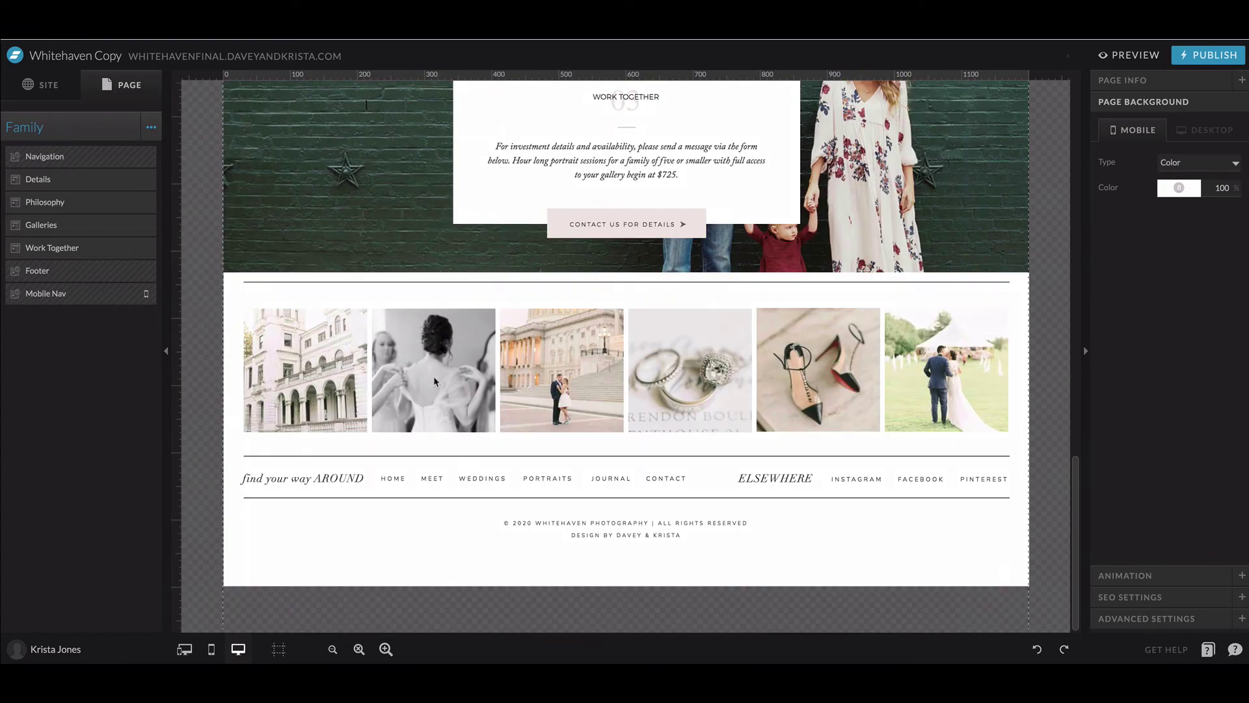
pyautogui.moveTo(485, 437)
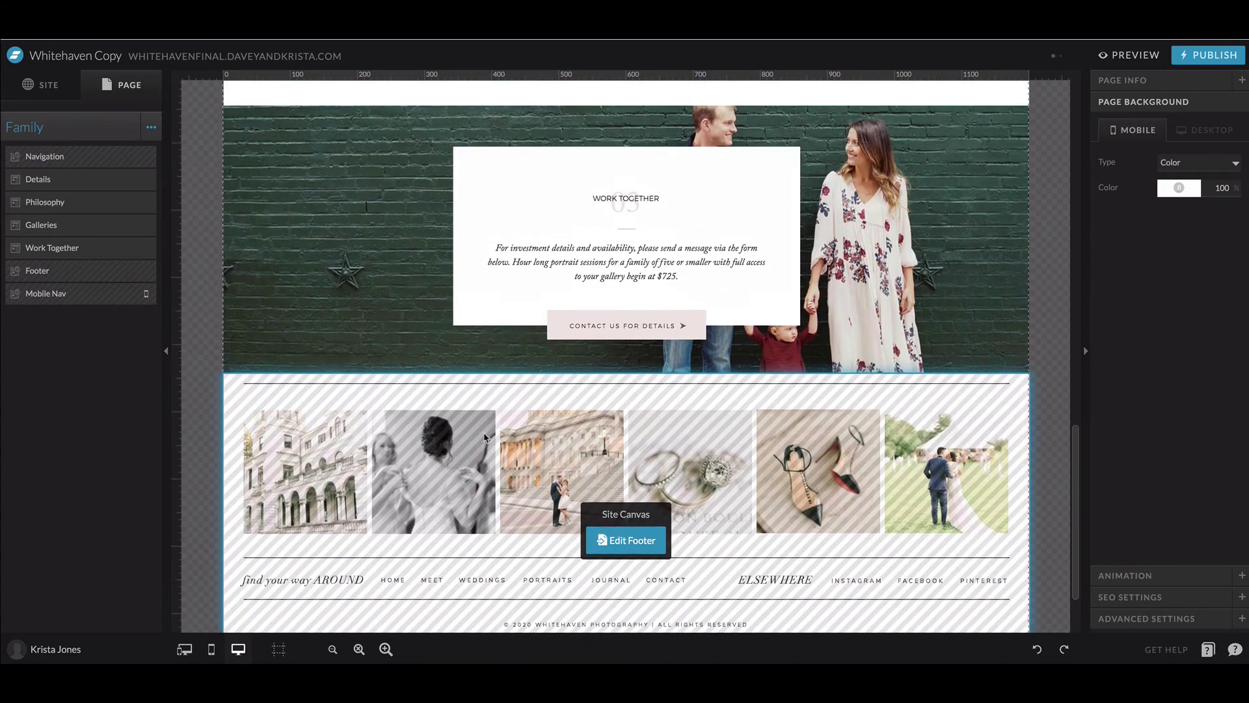
pyautogui.scroll(15, 484, 437)
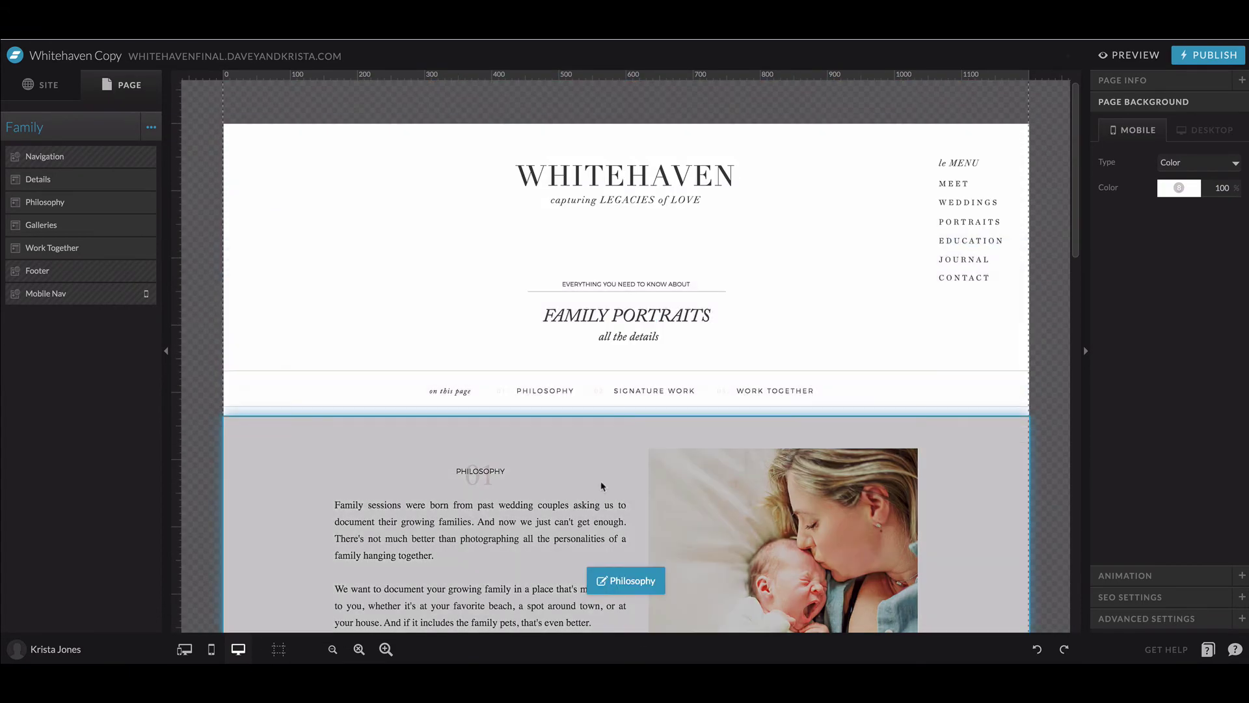
# - Import Bondi Final's Meet page as Meet-1 with Apply My Fonts & Colors
pyautogui.click(49, 91)
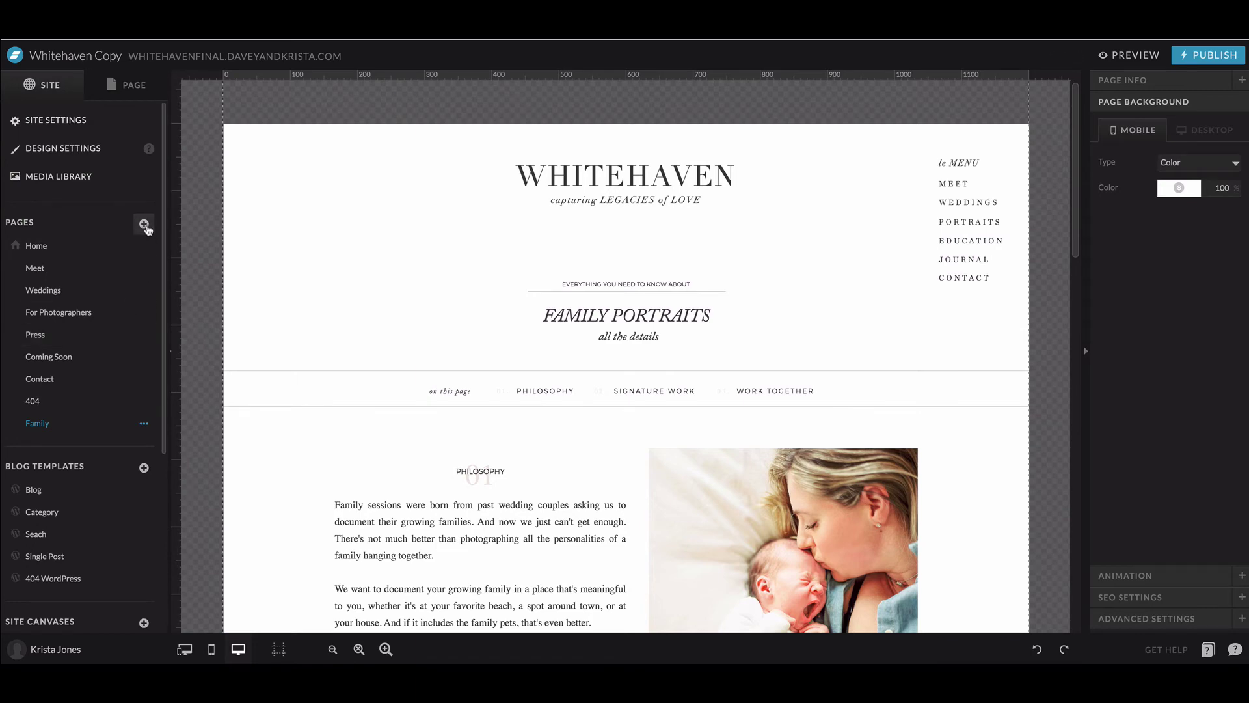
pyautogui.click(144, 226)
pyautogui.click(146, 247)
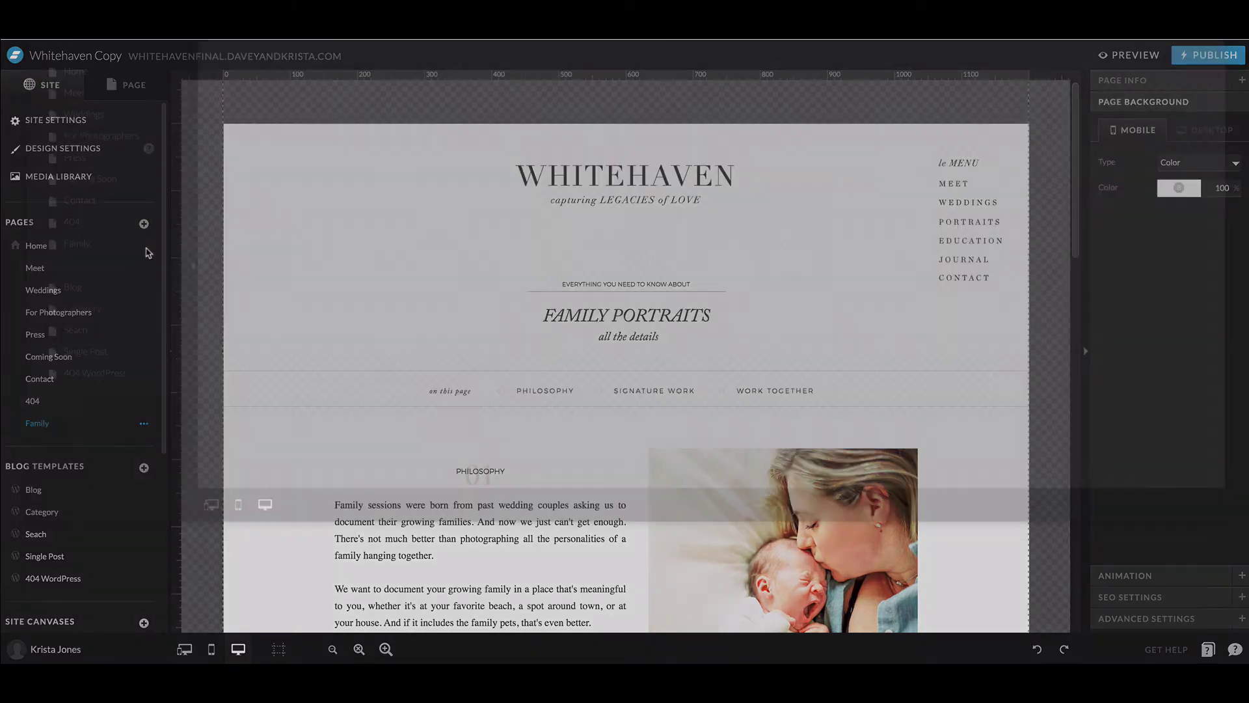
pyautogui.click(163, 112)
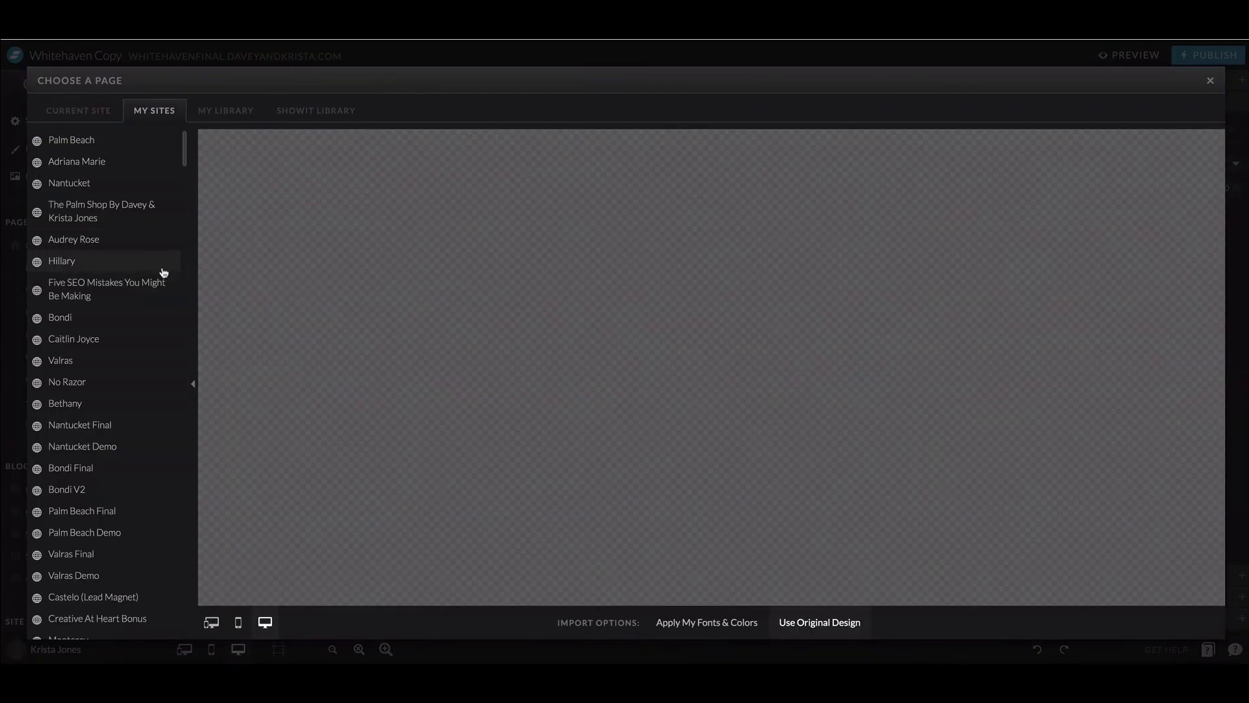
pyautogui.scroll(-5, 162, 271)
pyautogui.scroll(2, 112, 243)
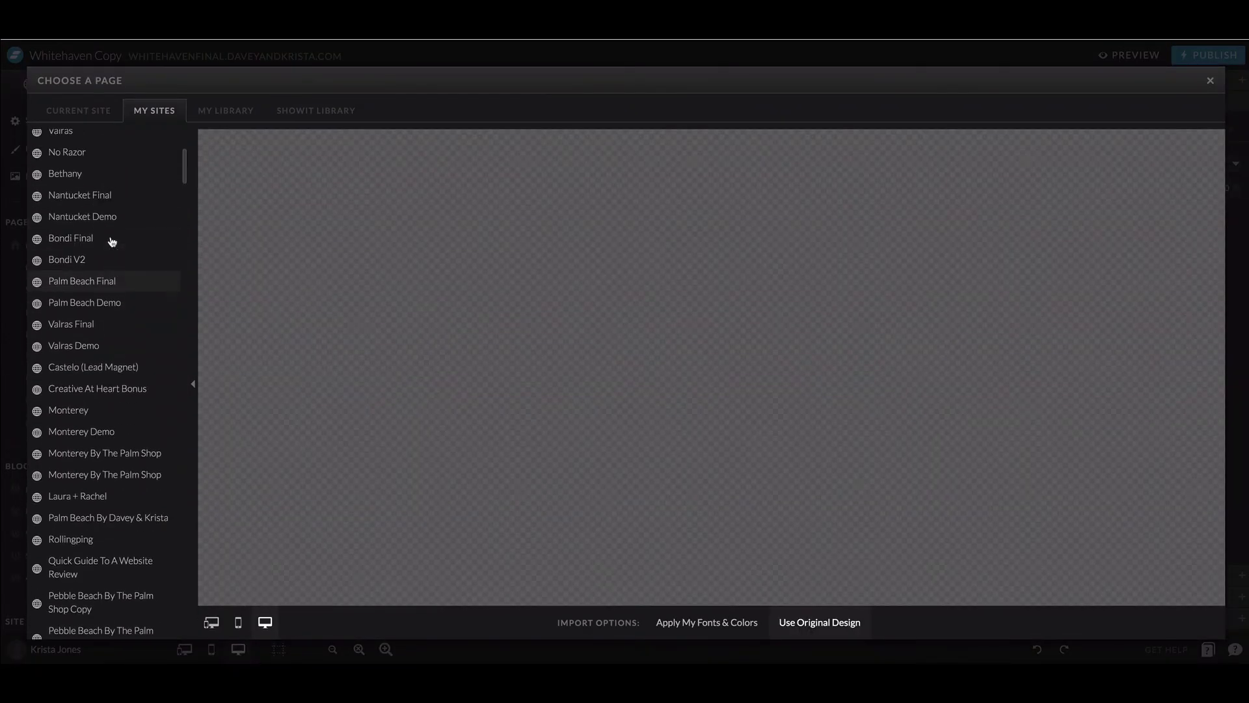
pyautogui.click(112, 244)
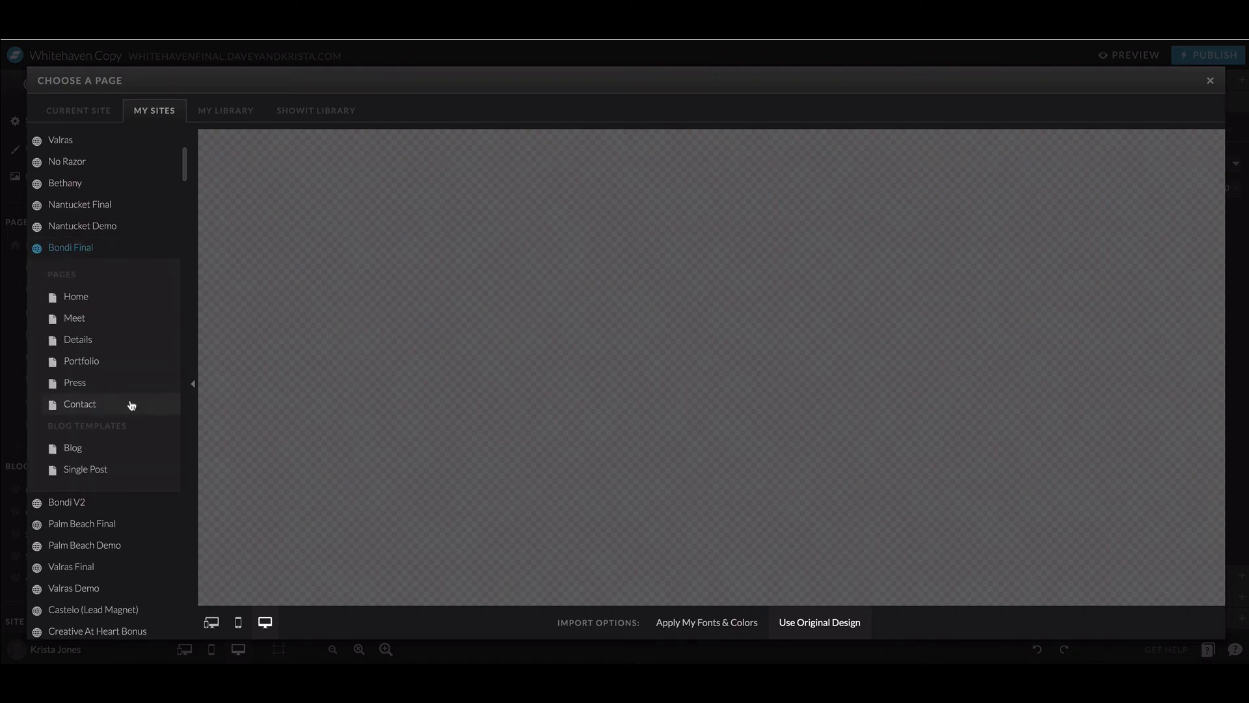
pyautogui.scroll(-1, 129, 404)
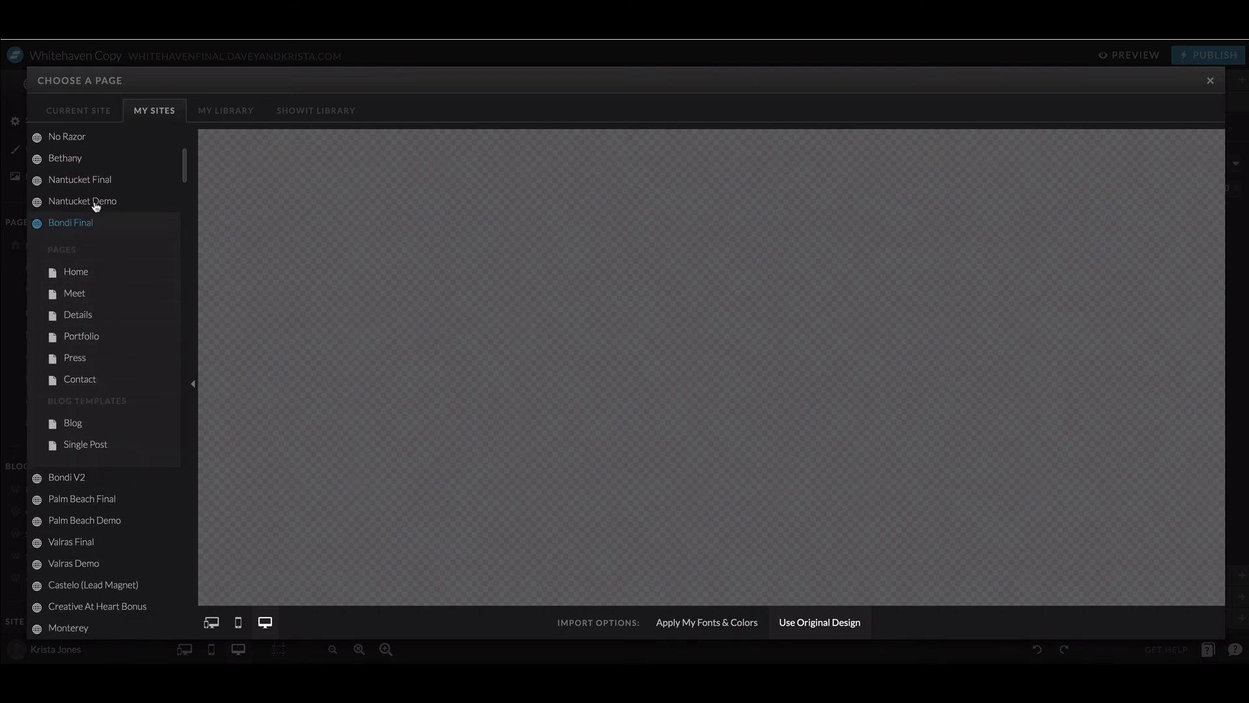
pyautogui.click(75, 296)
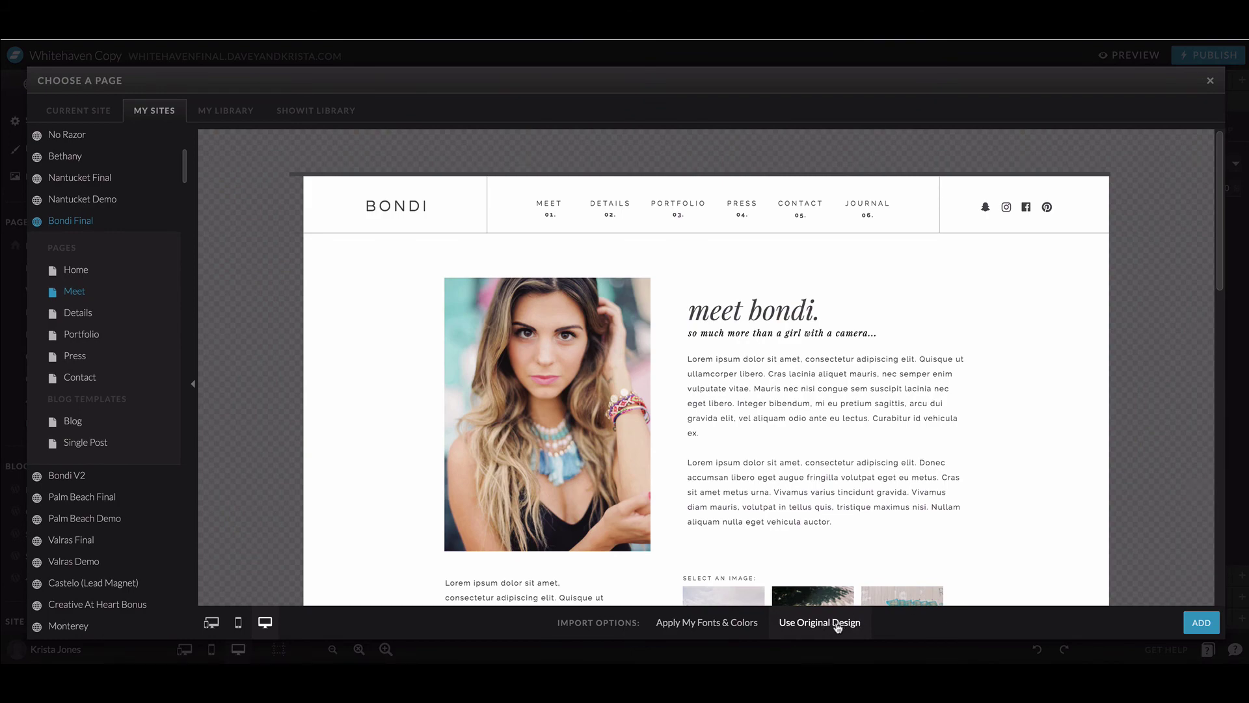
pyautogui.click(714, 625)
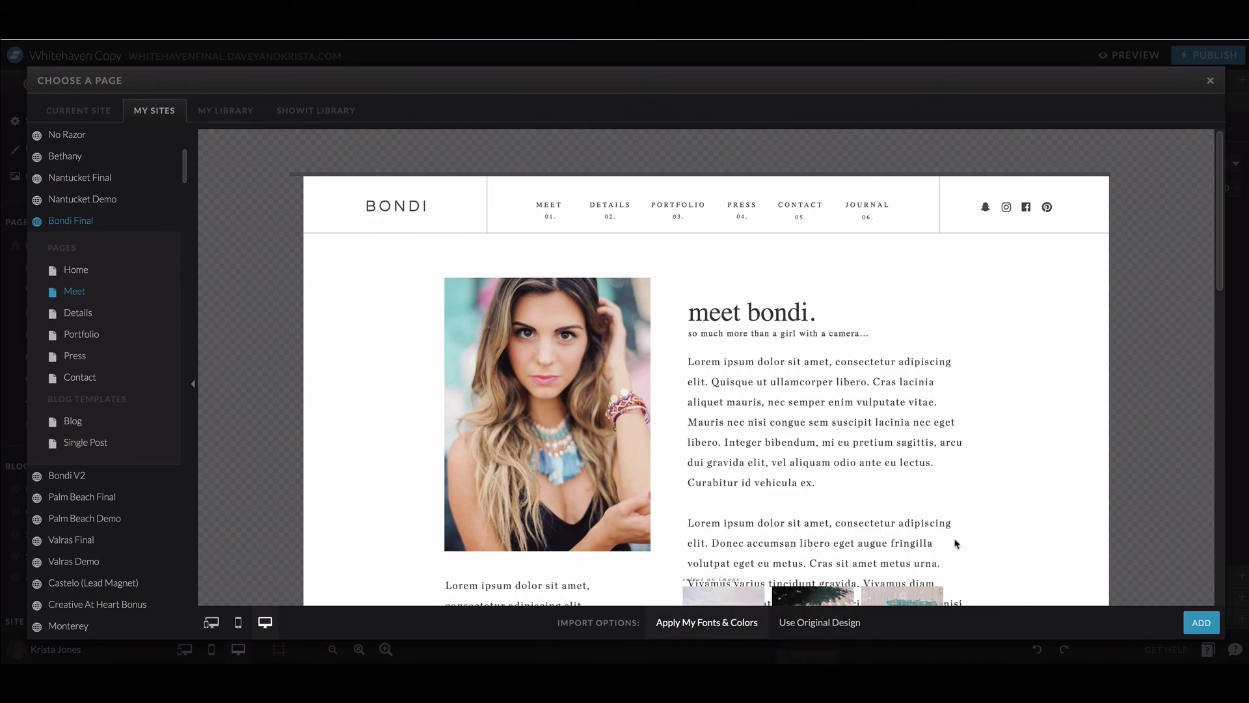
pyautogui.click(1202, 623)
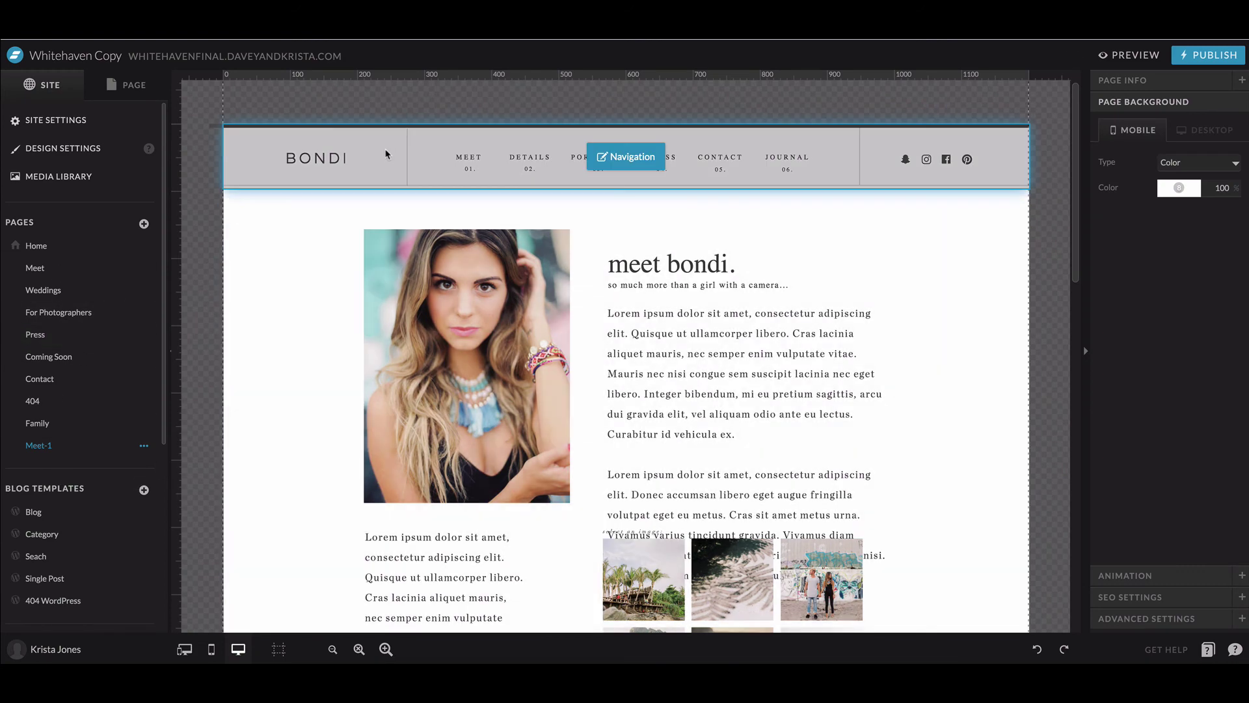
# - Select the Navigation canvas at the top of Meet-1 to show its Canvas settings
pyautogui.click(397, 154)
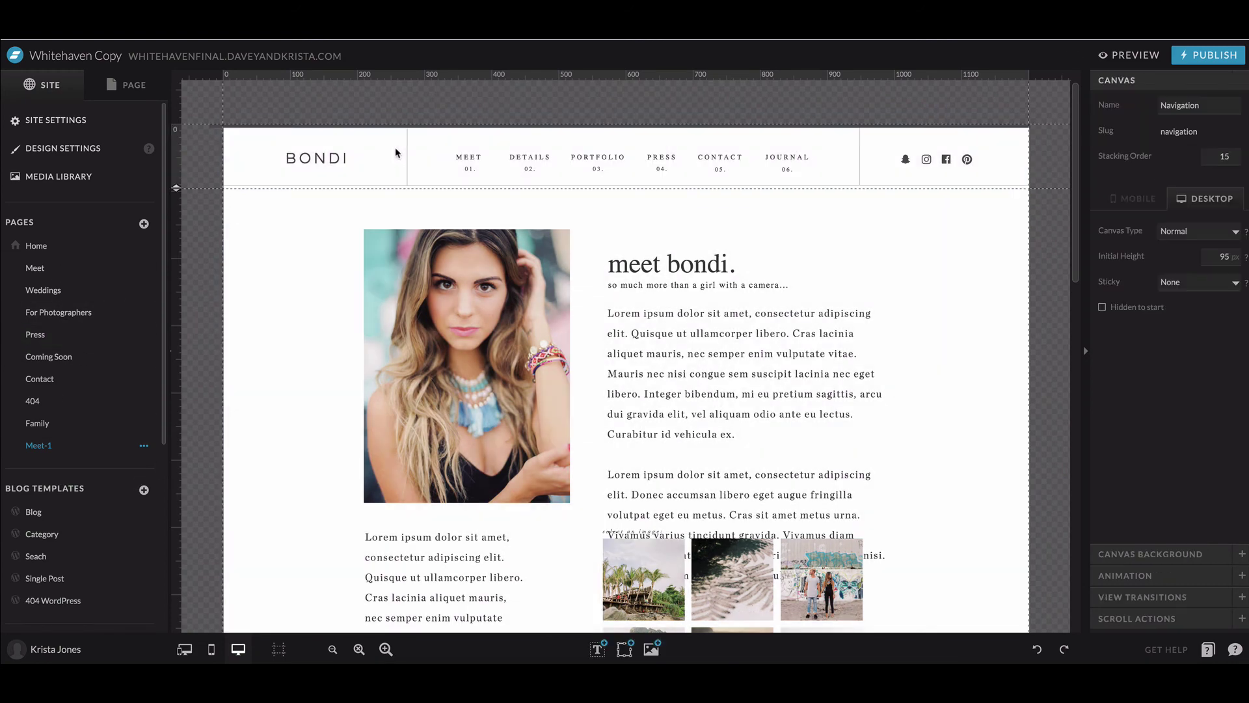